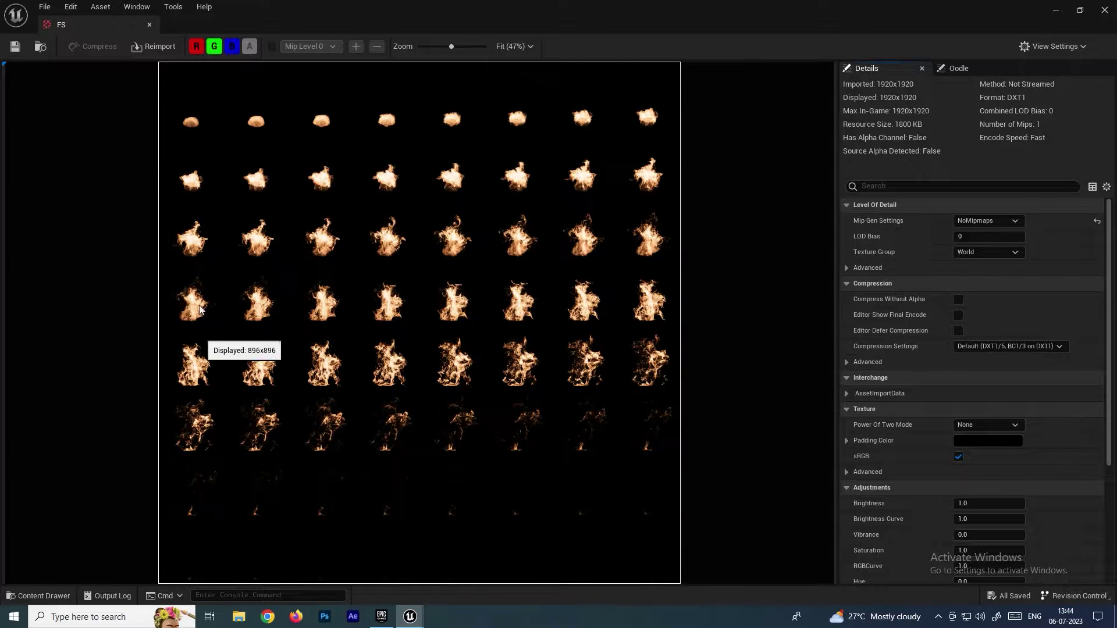
# Step: Create a new Niagara system from the Empty emitter template
pyautogui.click(1104, 10)
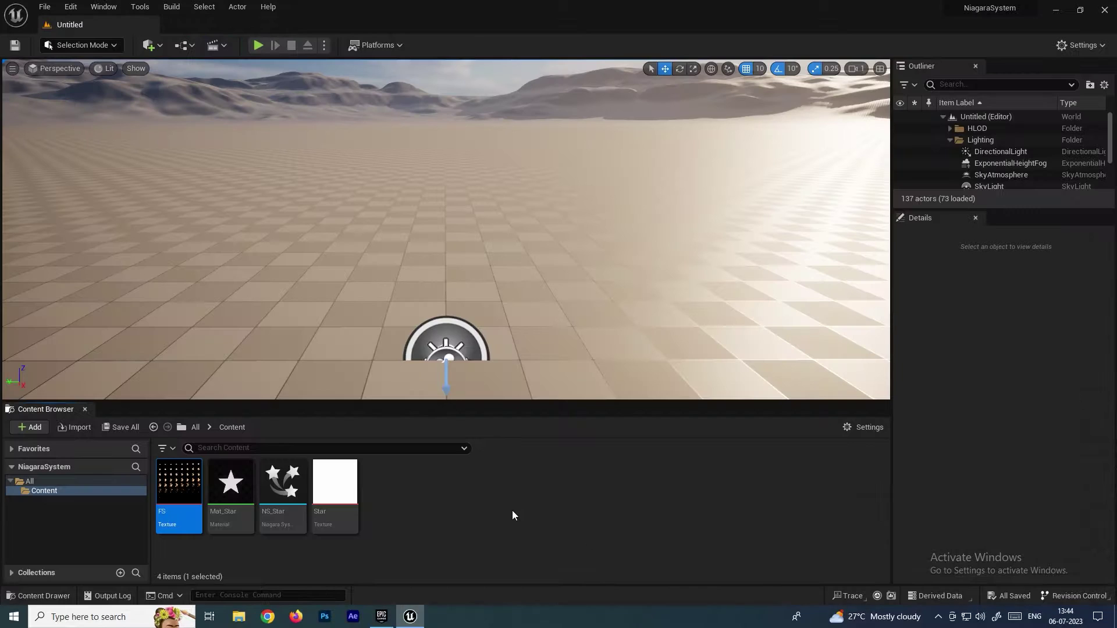
pyautogui.rightClick(462, 501)
pyautogui.moveTo(581, 362)
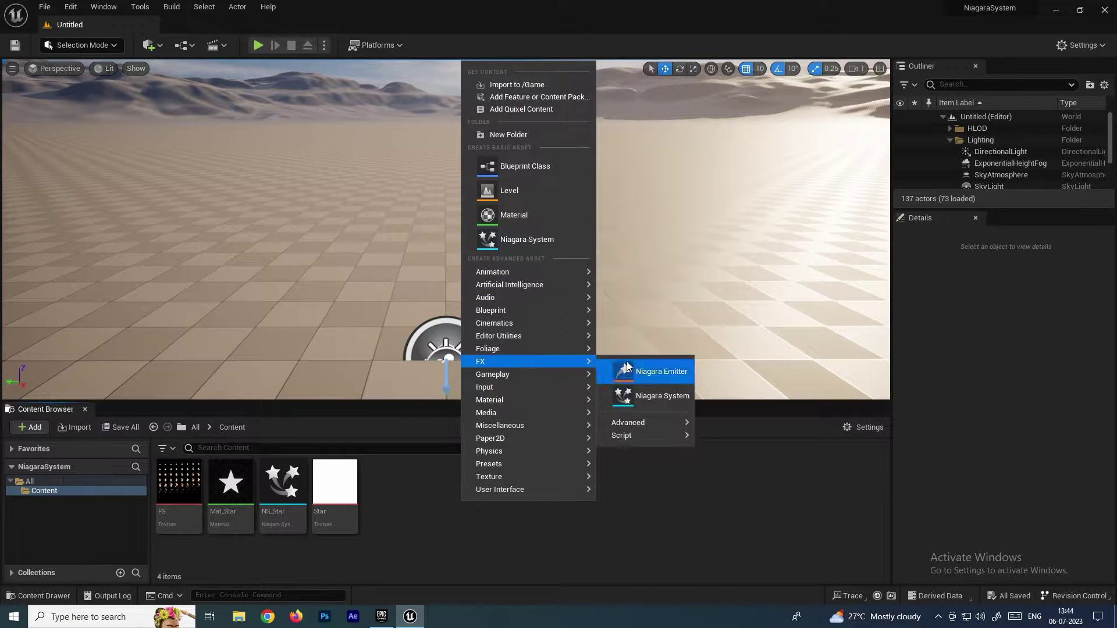
pyautogui.click(658, 396)
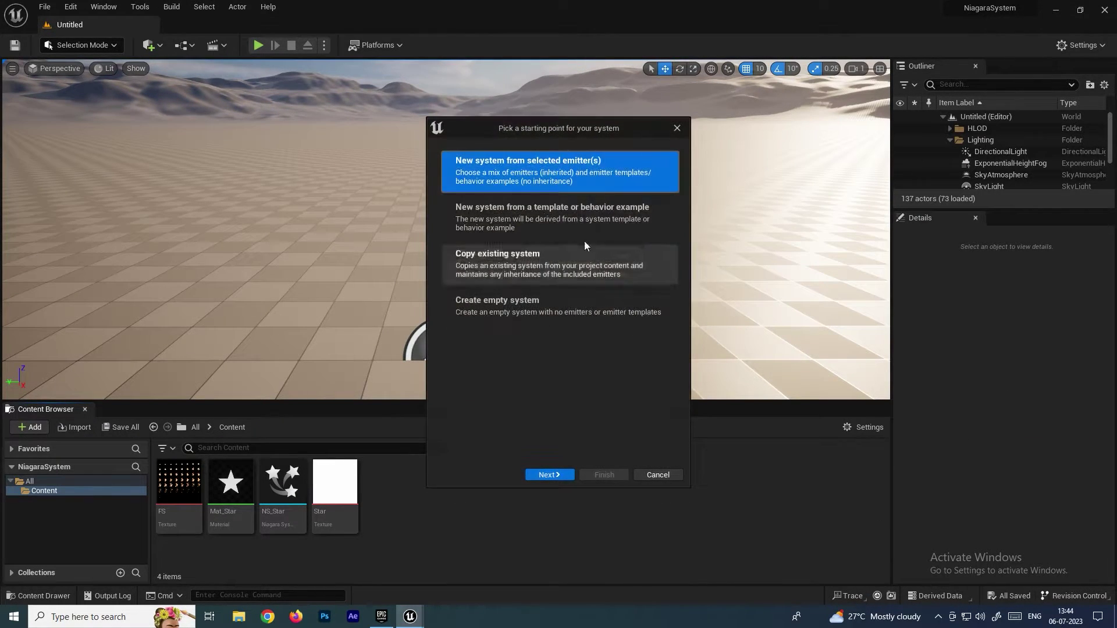
pyautogui.click(548, 475)
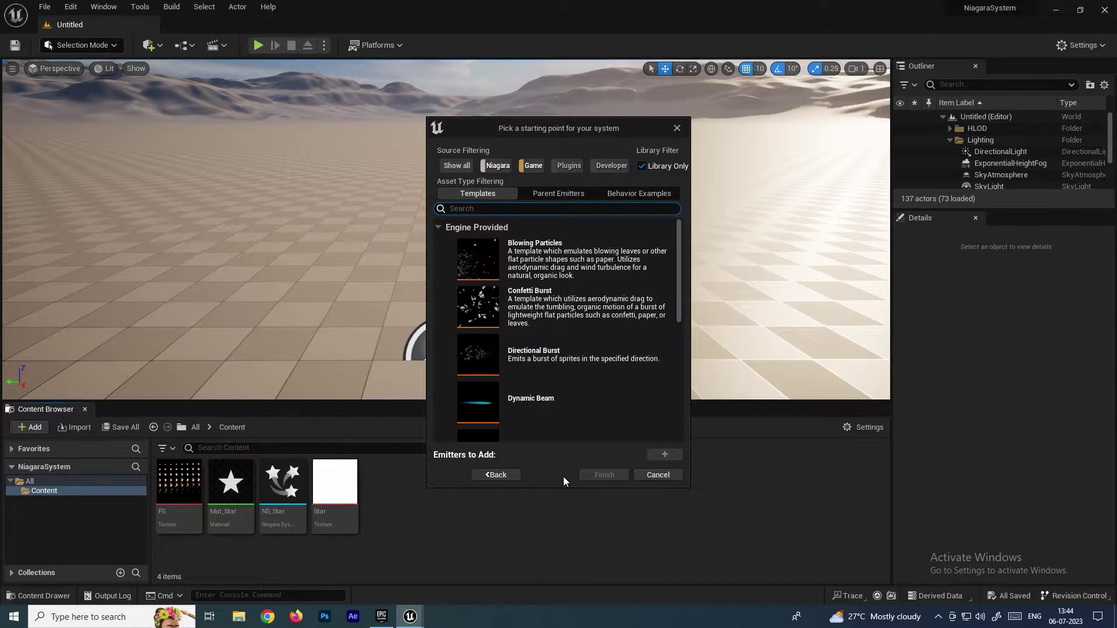
pyautogui.scroll(-2, 575, 362)
pyautogui.click(538, 407)
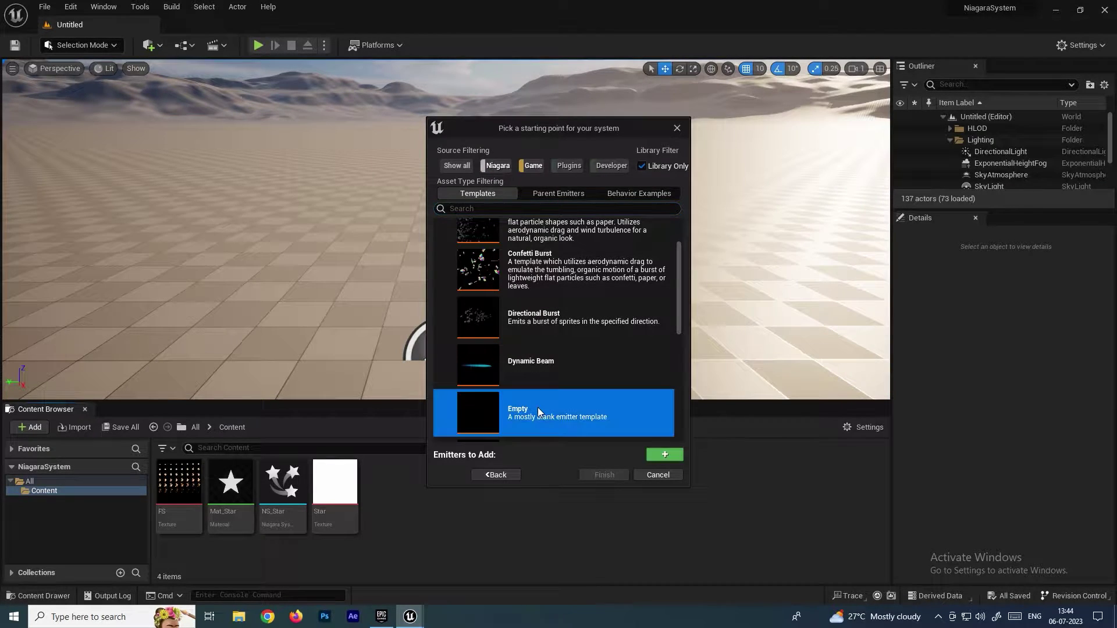
pyautogui.click(665, 454)
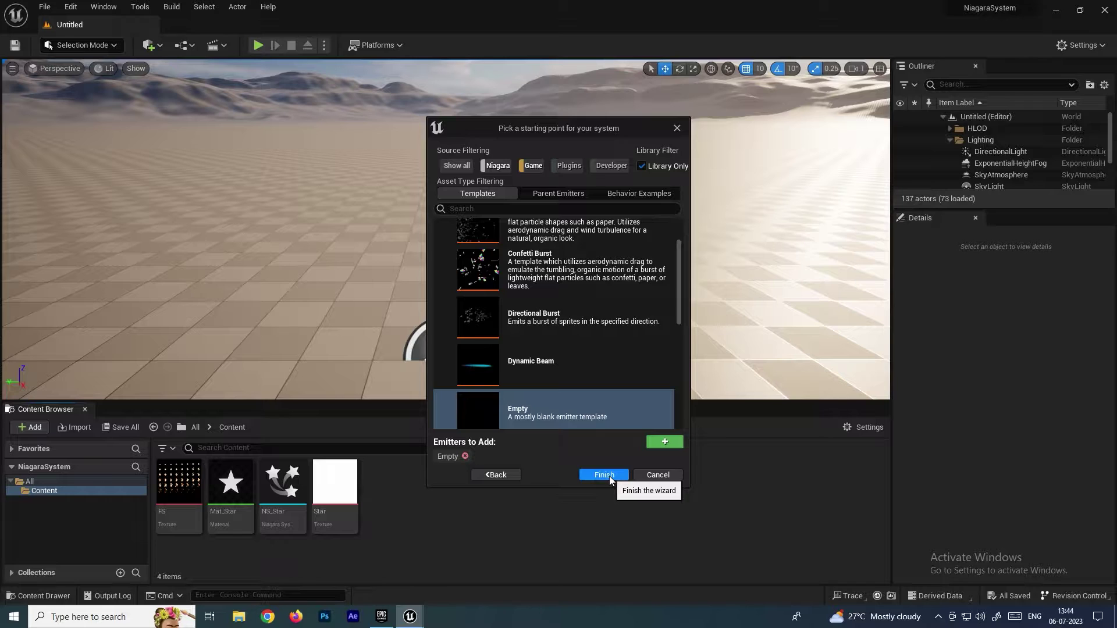
pyautogui.click(609, 475)
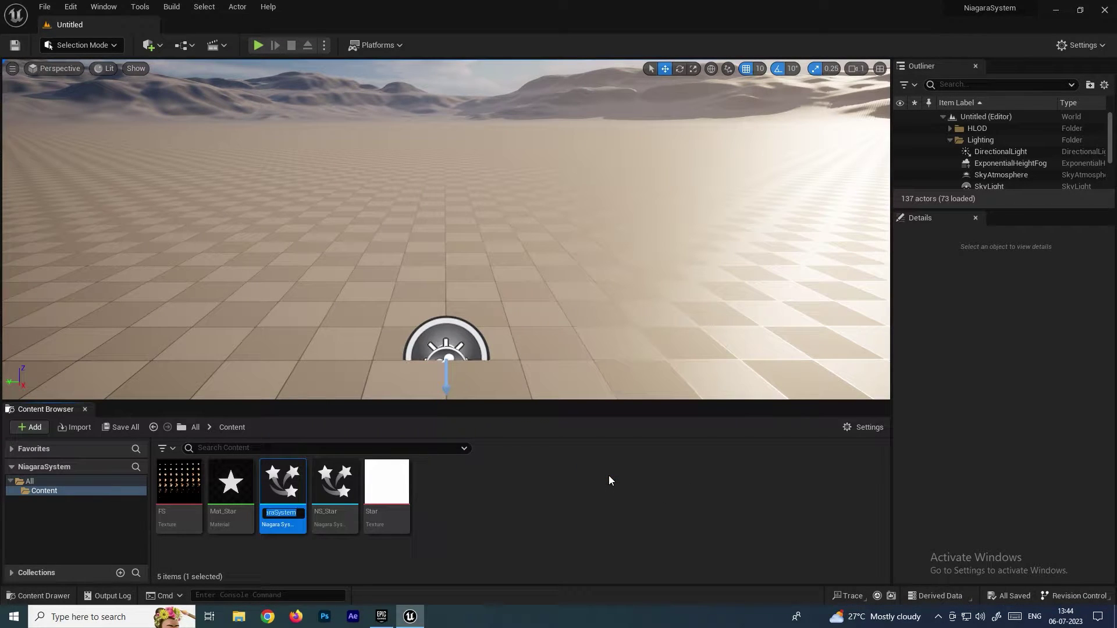
# Step: Name the new system NS_Fire and open it in the Niagara editor
pyautogui.write('NS_Fire')
pyautogui.press('Return')
pyautogui.click(293, 491)
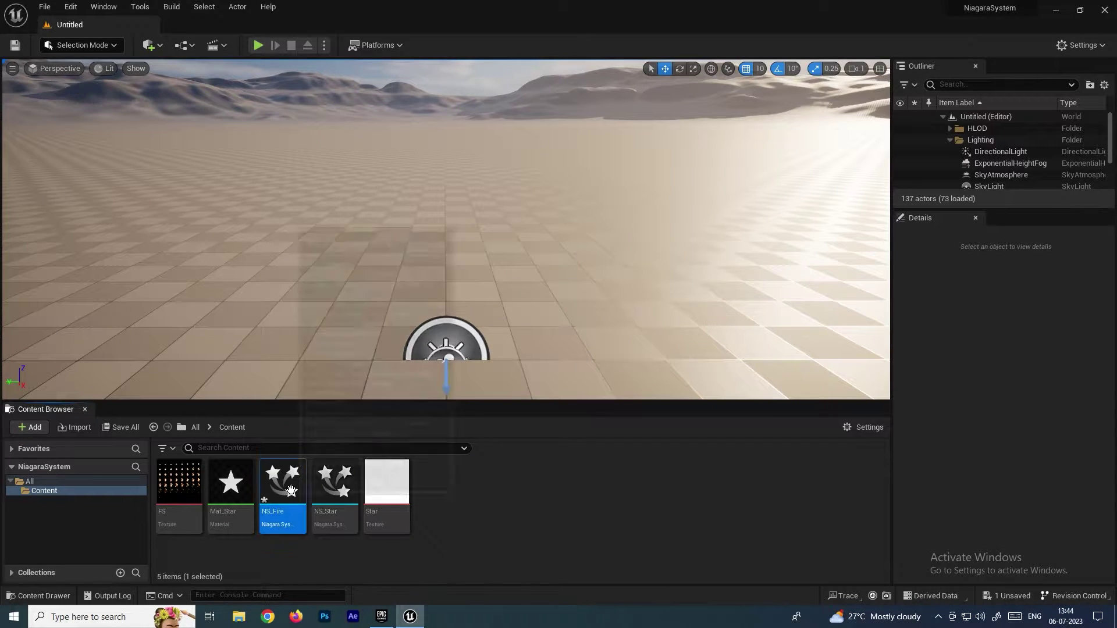
pyautogui.doubleClick(291, 491)
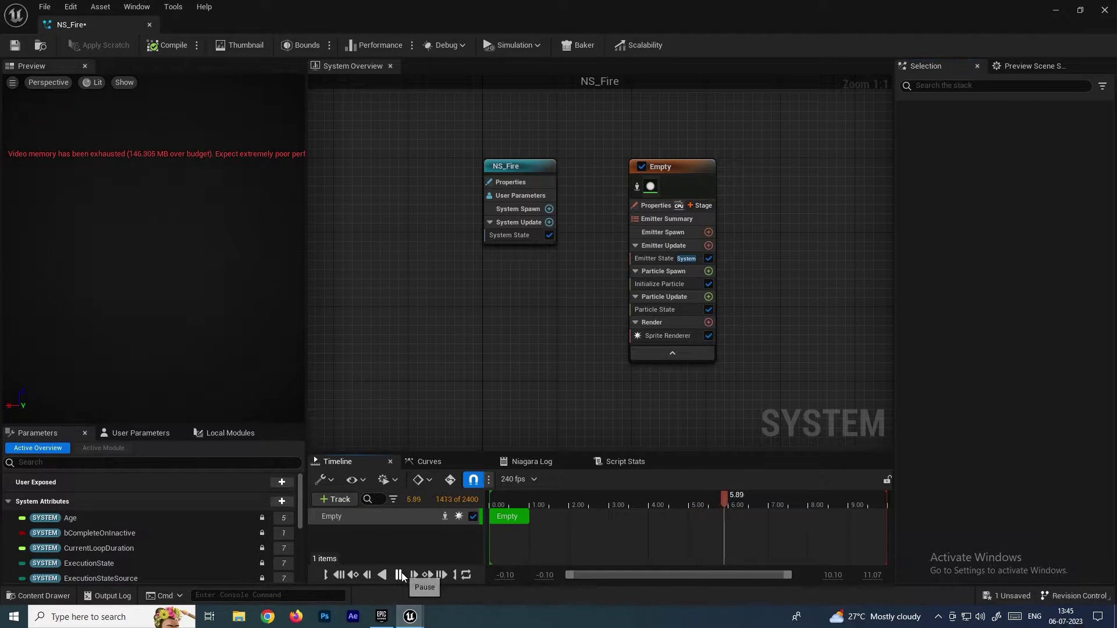
# Step: Close the Niagara editor and add a Materials folder under Content
pyautogui.click(1058, 10)
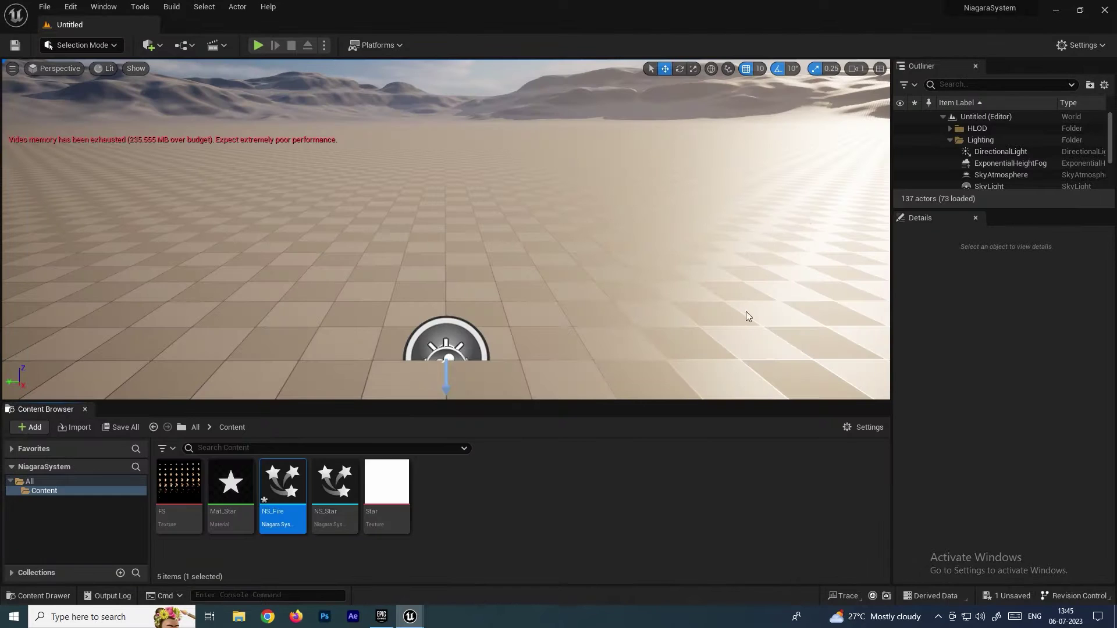
pyautogui.rightClick(487, 503)
pyautogui.click(41, 492)
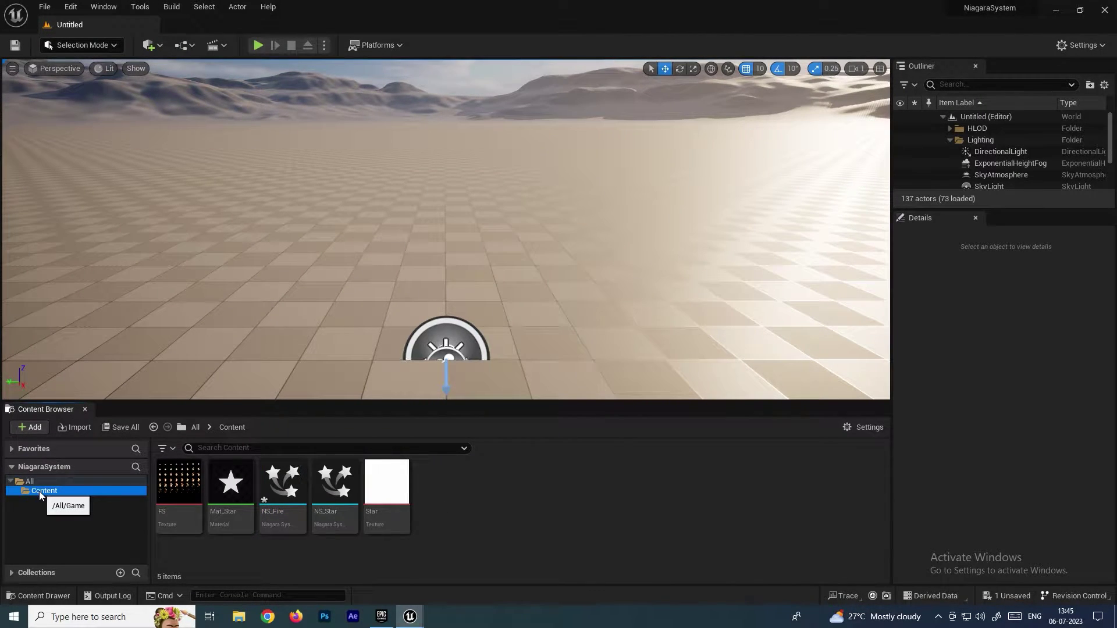
pyautogui.rightClick(41, 492)
pyautogui.click(107, 239)
pyautogui.write('Materials')
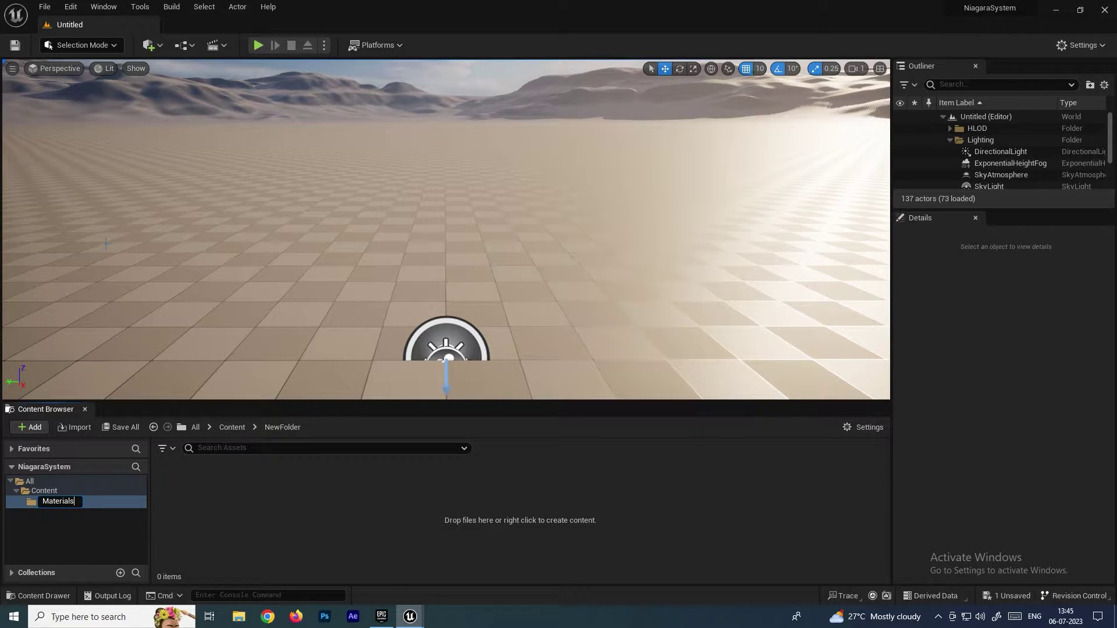
pyautogui.press('Return')
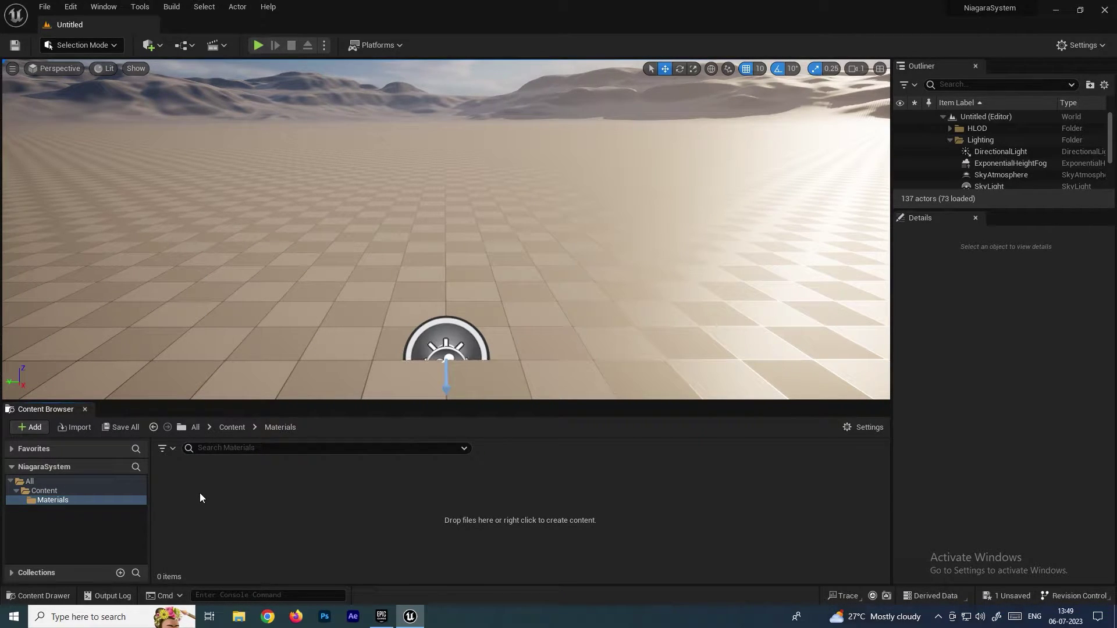
# Step: Create a new material named Mat_Fire inside the Materials folder
pyautogui.rightClick(211, 495)
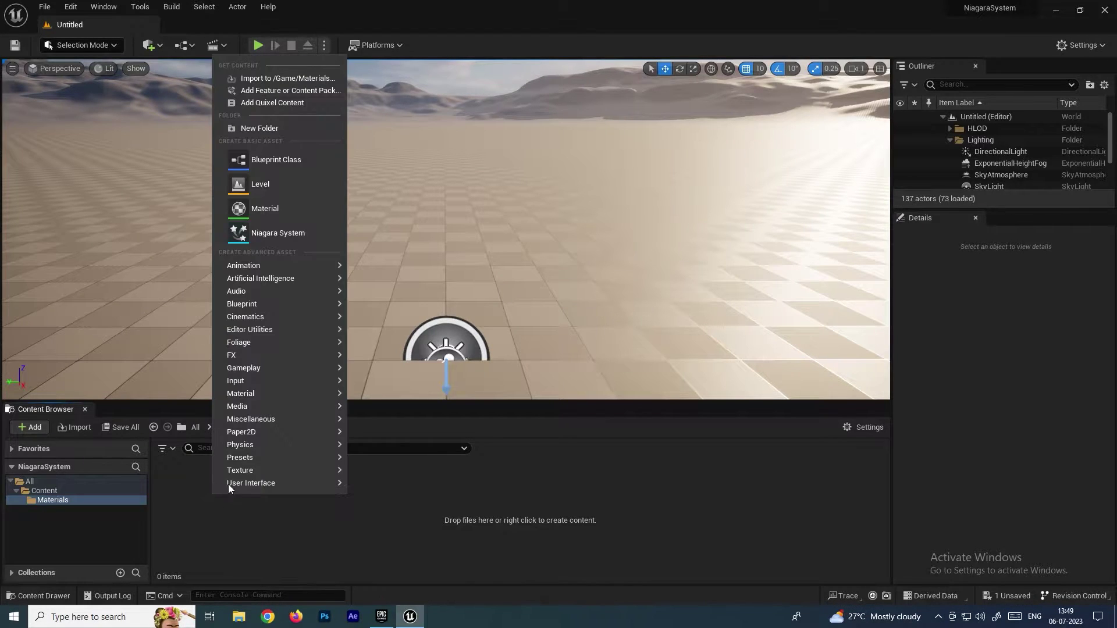
pyautogui.click(263, 210)
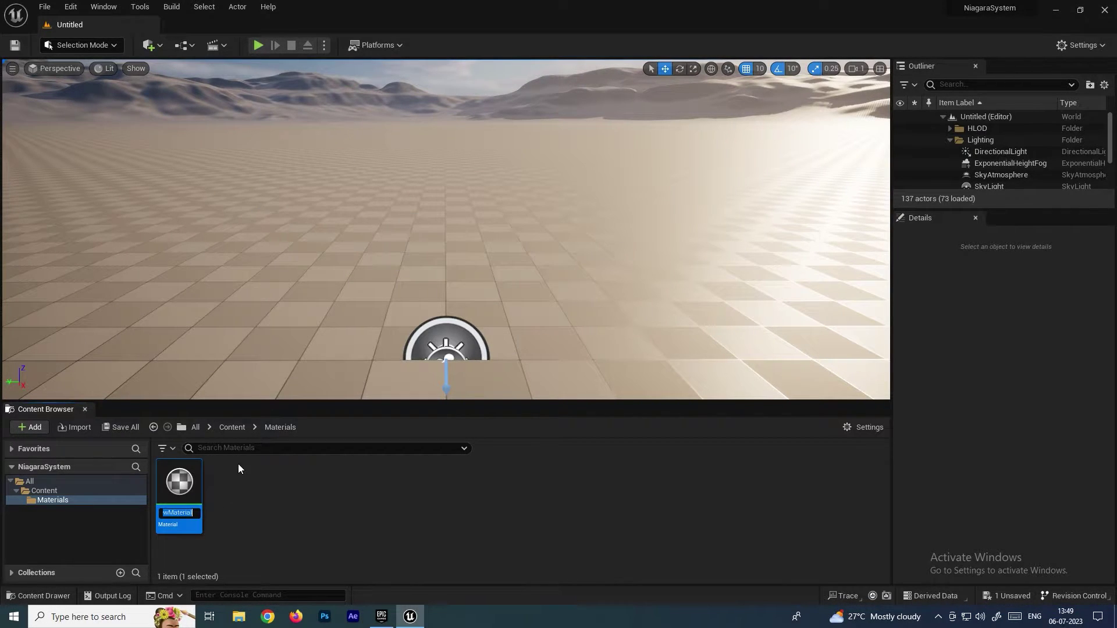
pyautogui.write('Mat_Fire')
pyautogui.press('Return')
# Step: Open Mat_Fire and add a Texture Sample node using the FS flipbook texture
pyautogui.doubleClick(183, 483)
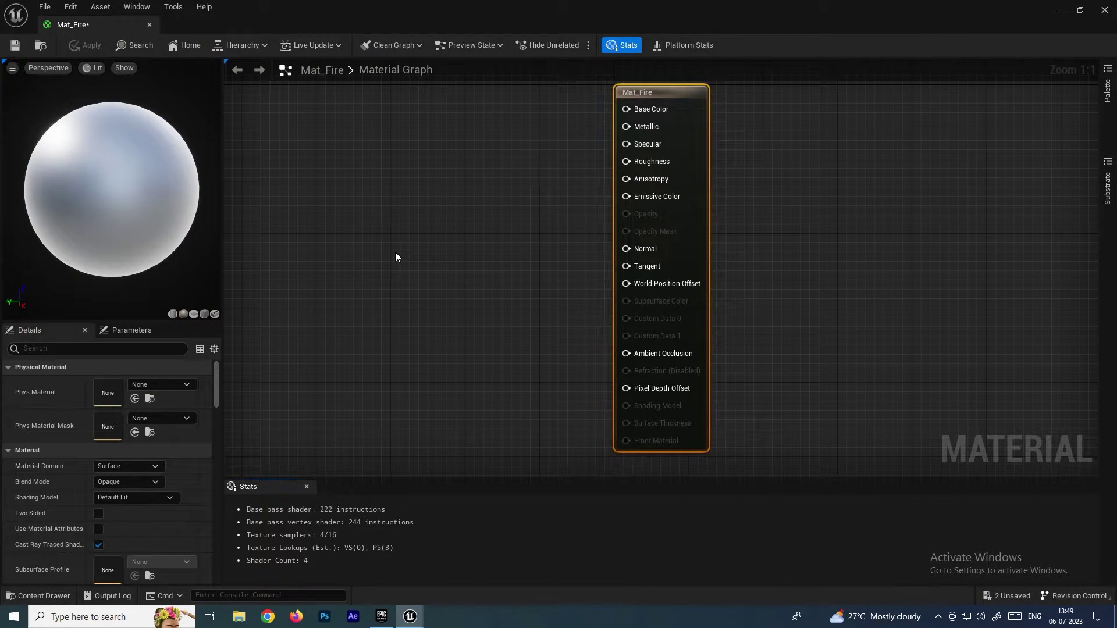
pyautogui.moveTo(482, 6); pyautogui.dragTo(615, 77)
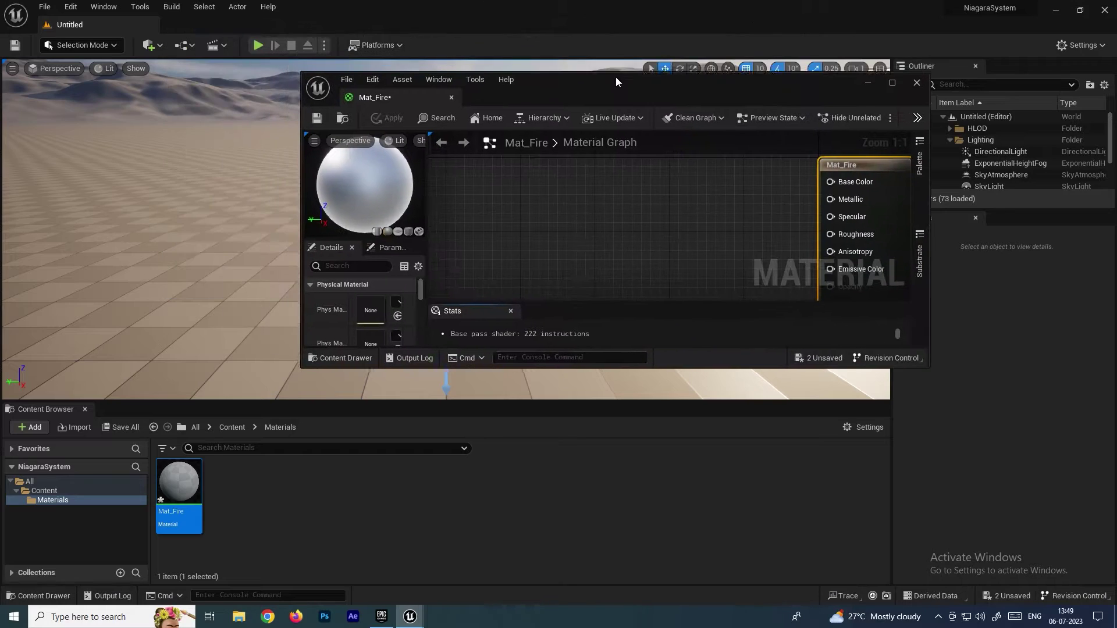
pyautogui.click(90, 492)
pyautogui.click(240, 495)
pyautogui.doubleClick(584, 82)
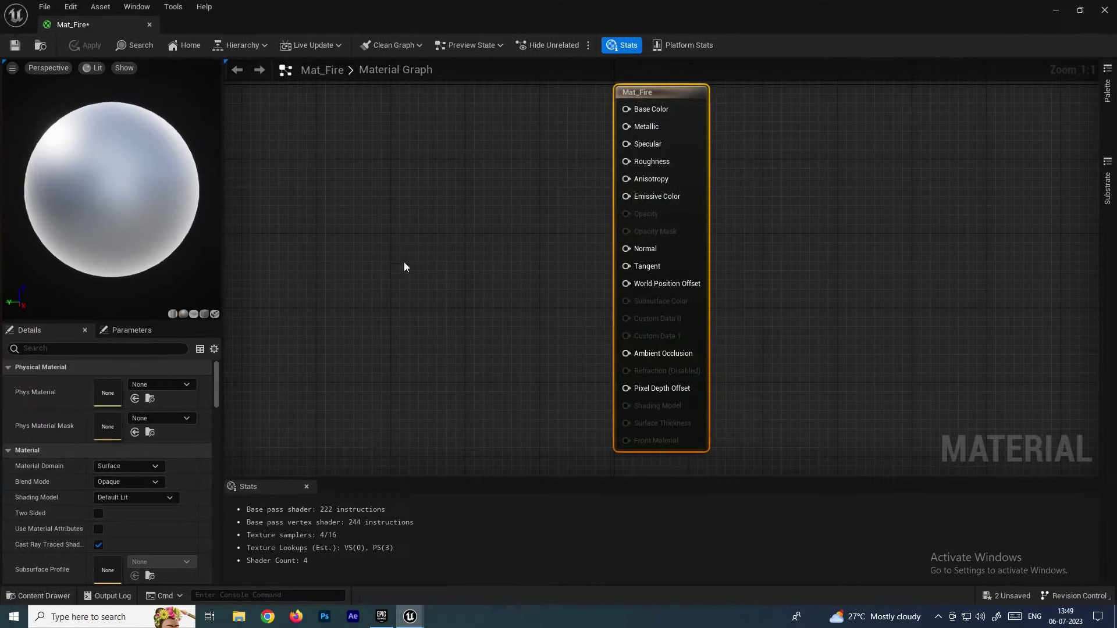
pyautogui.click(396, 246)
pyautogui.rightClick(396, 247)
pyautogui.write('t')
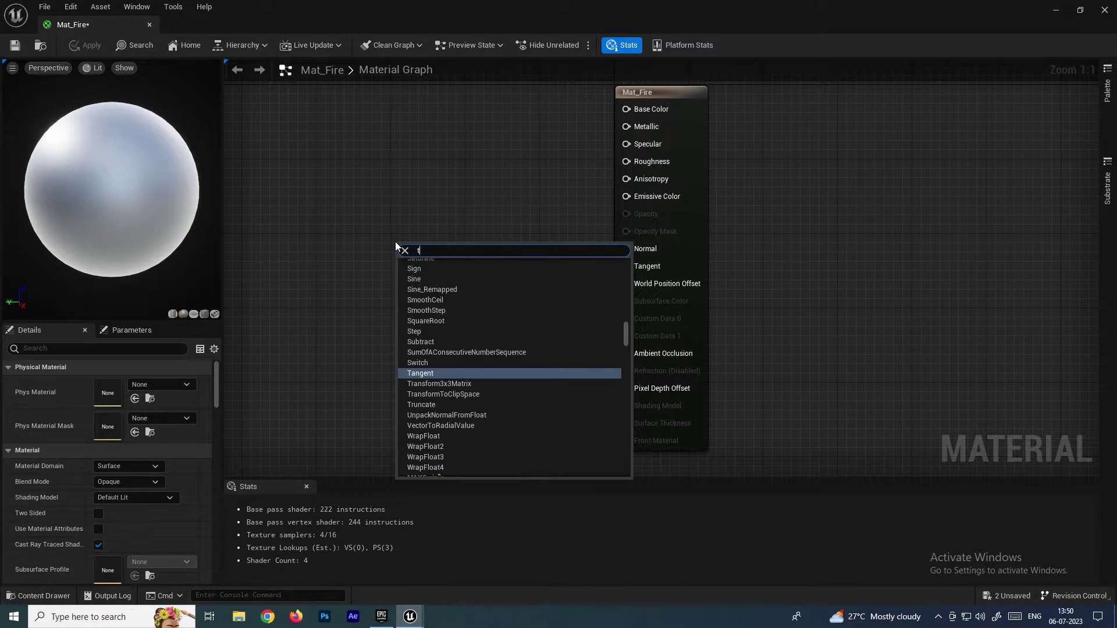
pyautogui.write('exture')
pyautogui.press('Return')
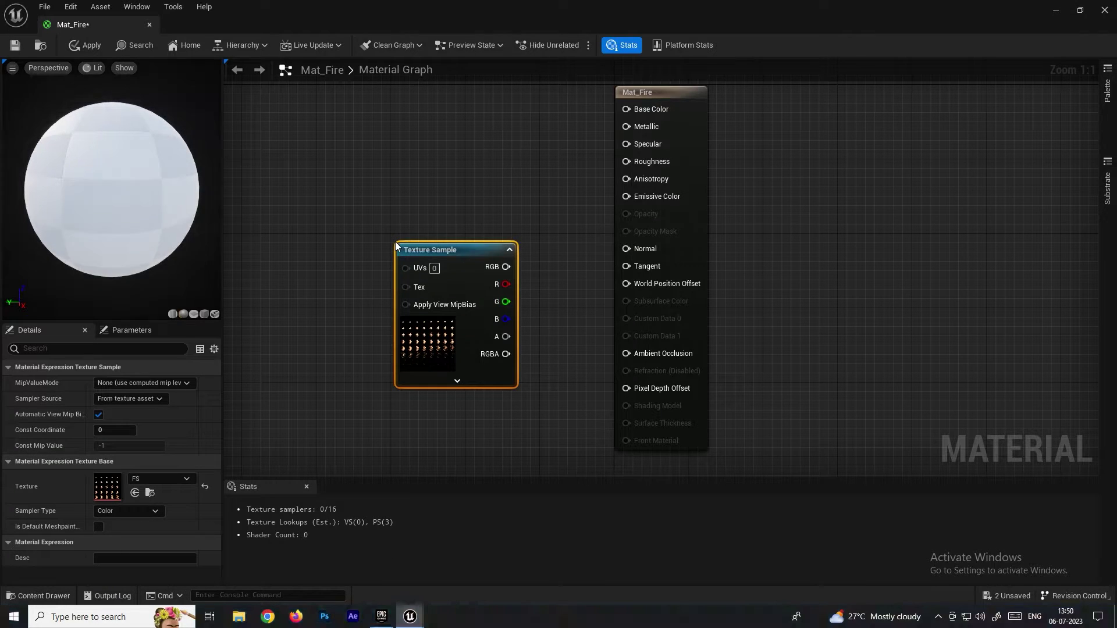
# Step: Add a Particle Color node and place it above the Texture Sample
pyautogui.click(452, 200)
pyautogui.scroll(-2, 469, 183)
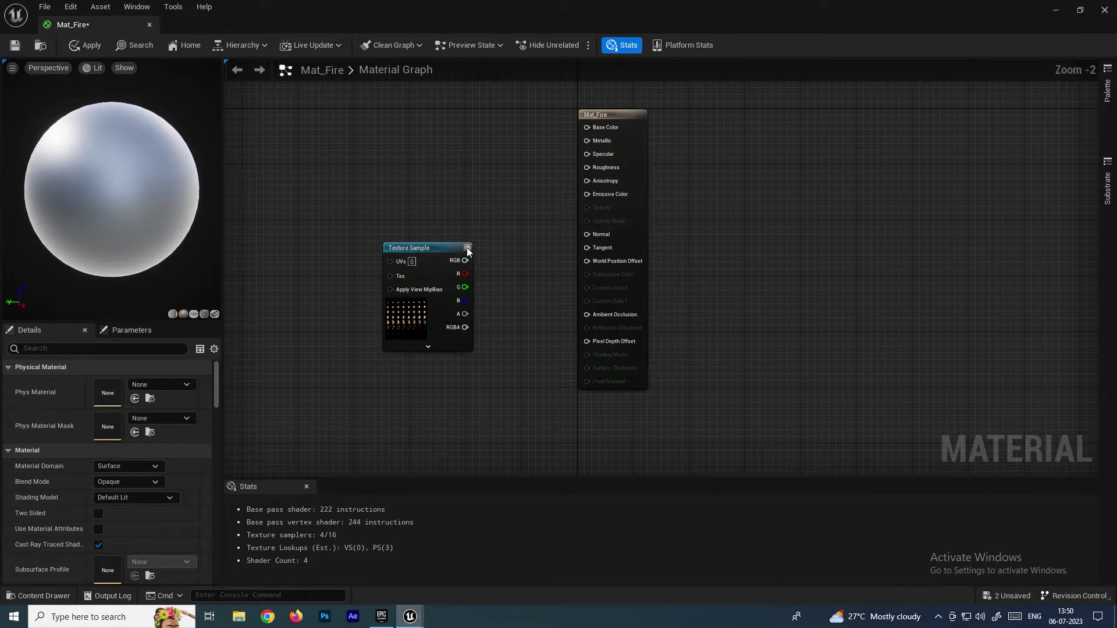
pyautogui.rightClick(438, 173)
pyautogui.write('part')
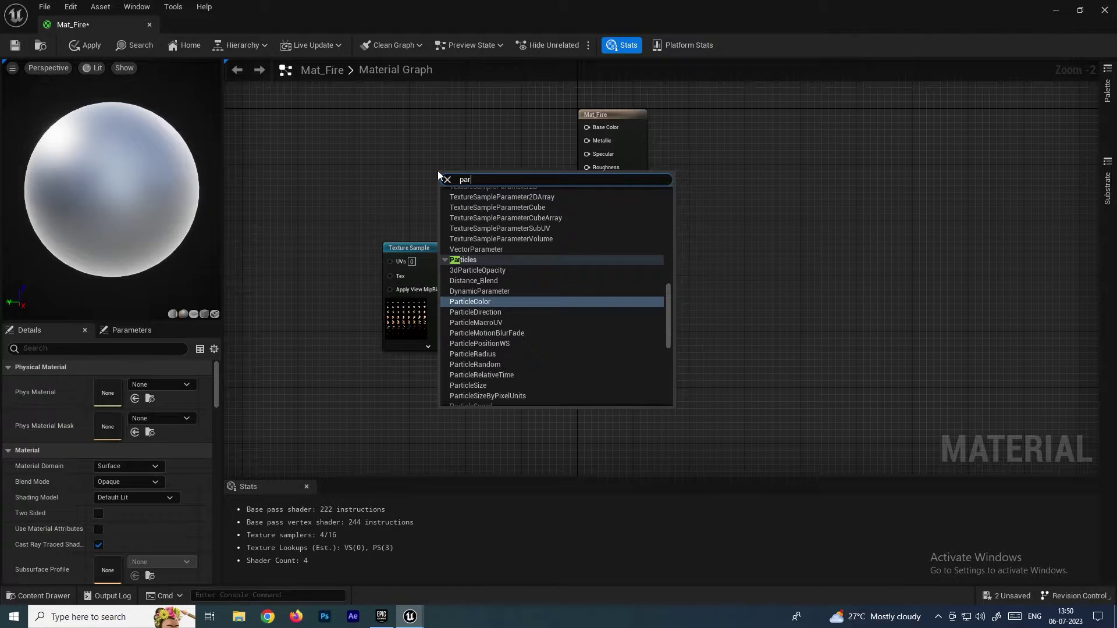
pyautogui.click(483, 302)
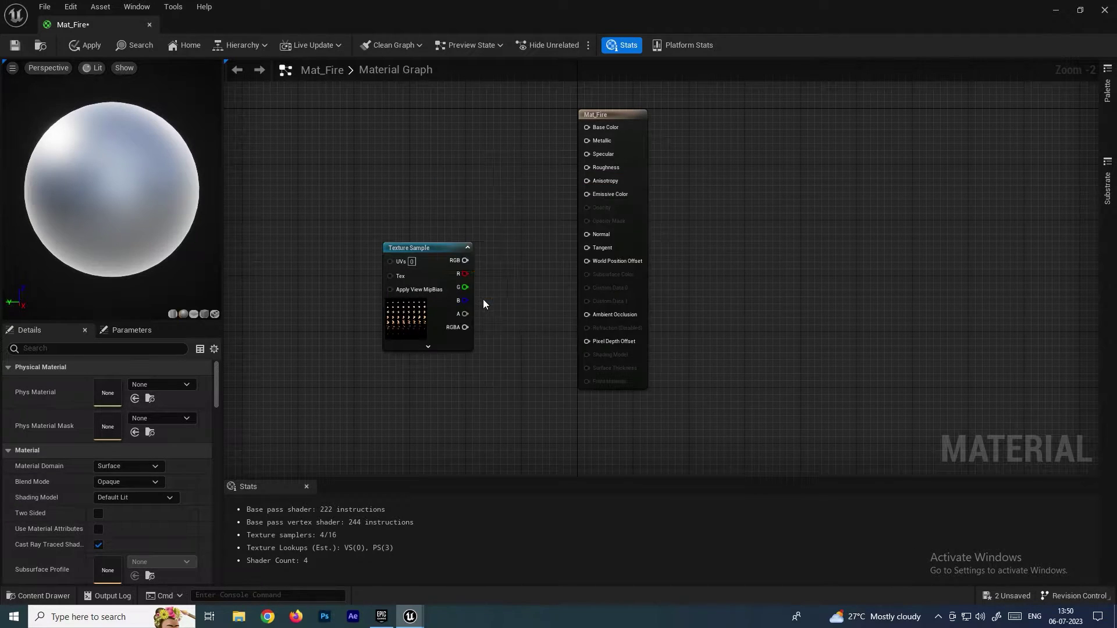
pyautogui.moveTo(475, 180); pyautogui.dragTo(433, 126)
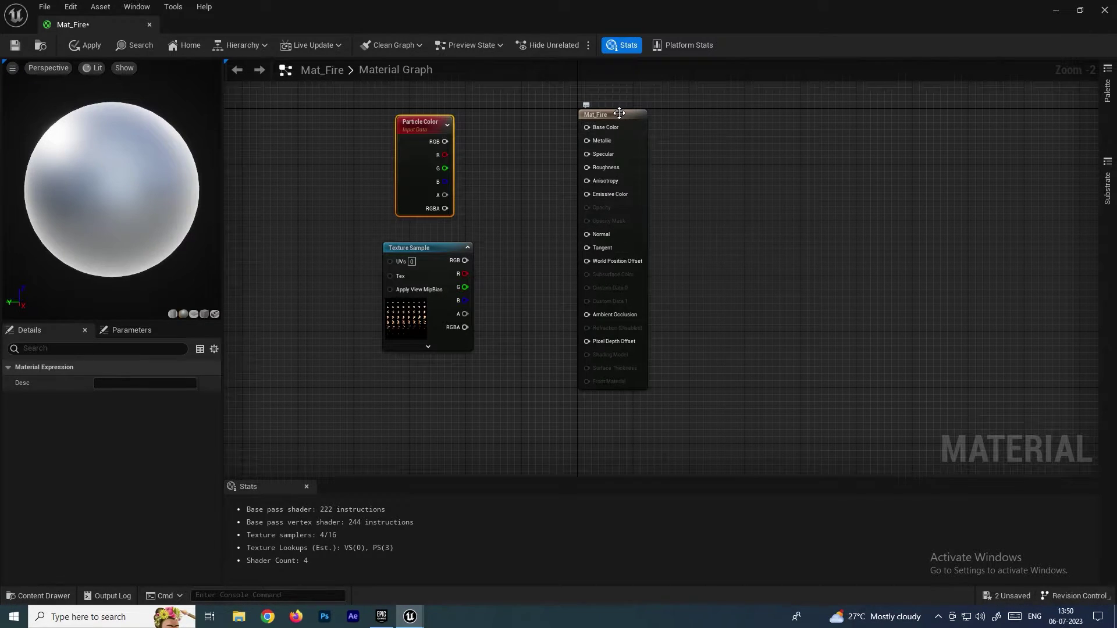
# Step: Set the material output's Blend Mode to Translucent
pyautogui.click(627, 186)
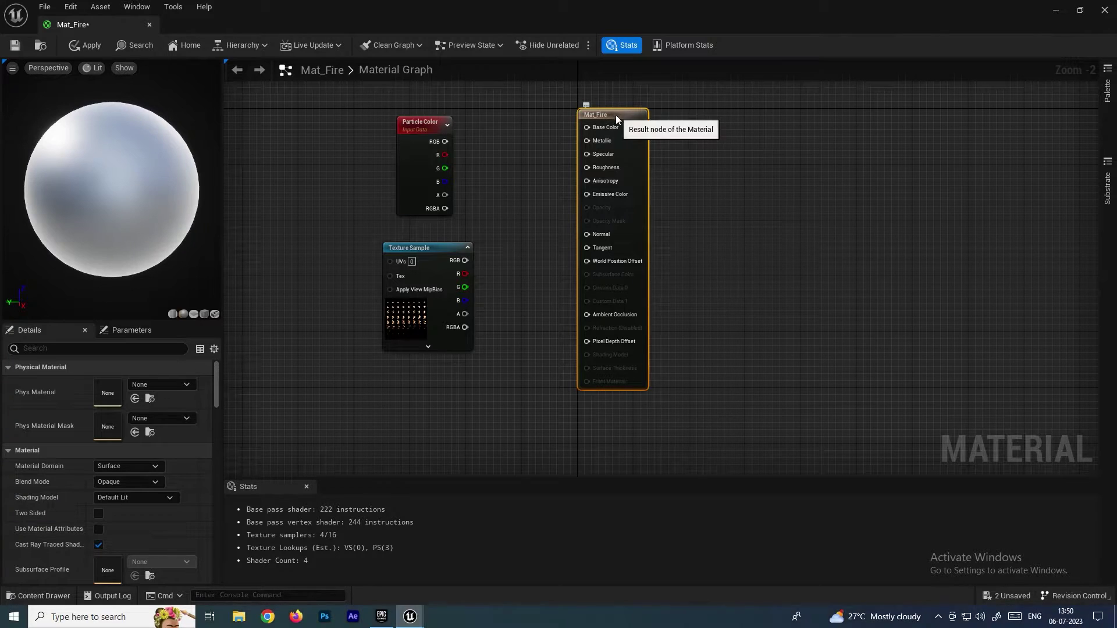
pyautogui.moveTo(613, 116); pyautogui.dragTo(627, 122)
pyautogui.click(117, 481)
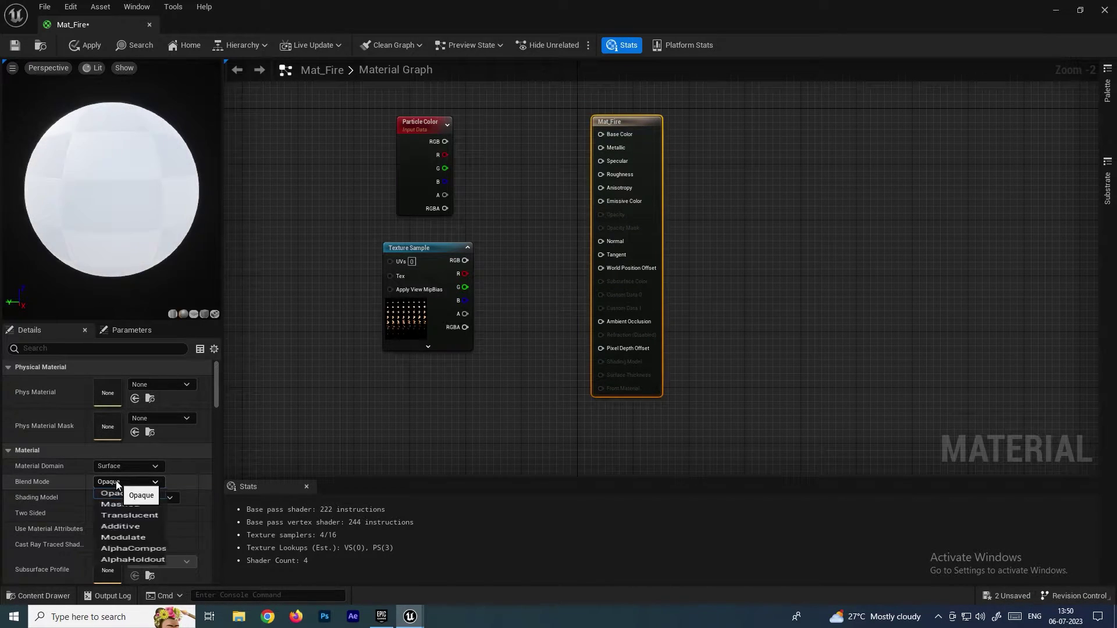
pyautogui.click(138, 515)
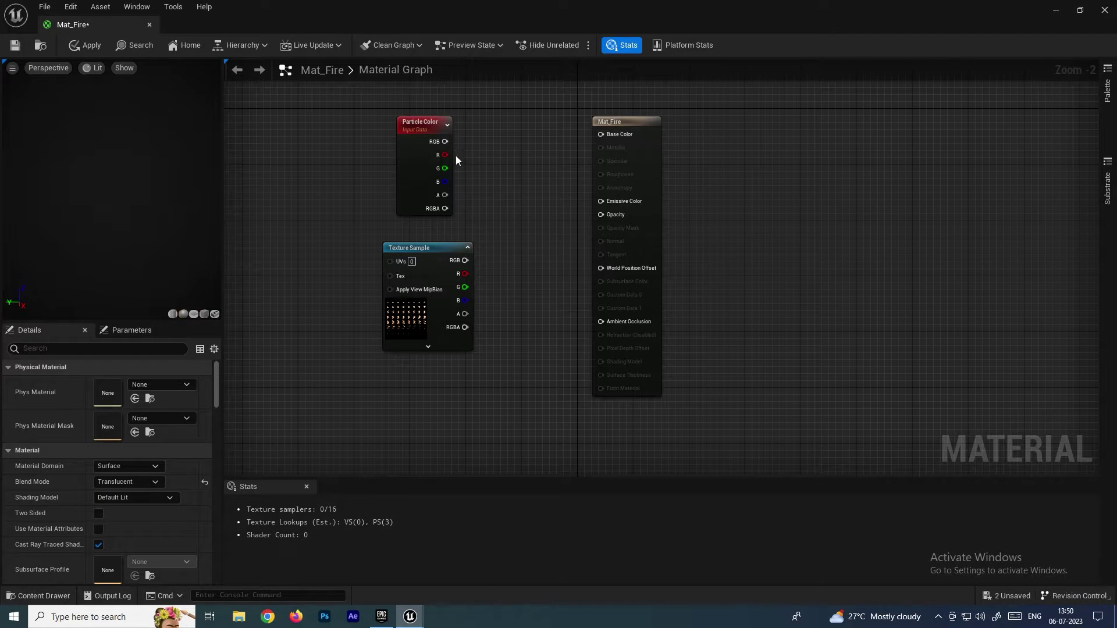
# Step: Multiply Particle Color by the texture into Opacity, and wire Particle Color RGB to Base Color
pyautogui.rightClick(508, 166)
pyautogui.write('mult')
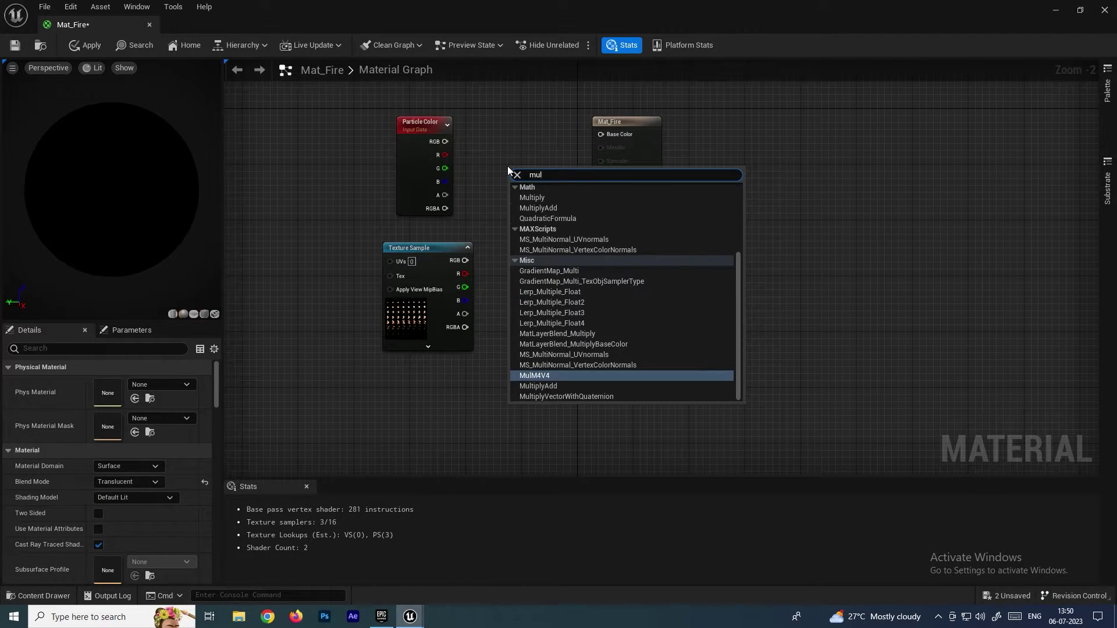
pyautogui.click(542, 218)
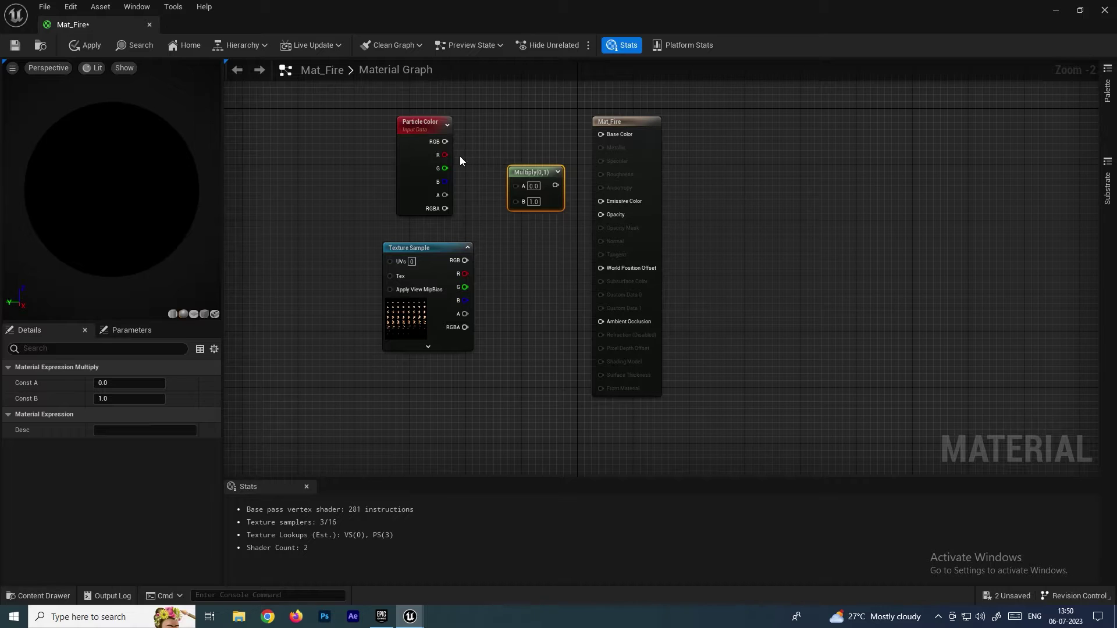
pyautogui.moveTo(445, 208); pyautogui.dragTo(510, 185)
pyautogui.moveTo(512, 260); pyautogui.dragTo(601, 214)
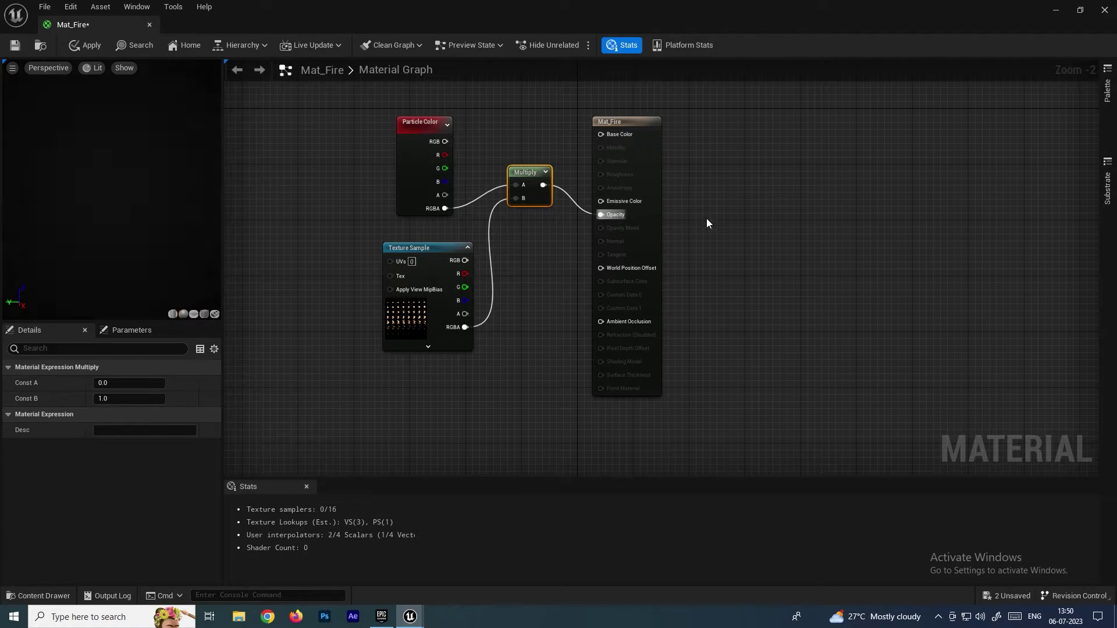
pyautogui.moveTo(529, 172); pyautogui.dragTo(536, 198)
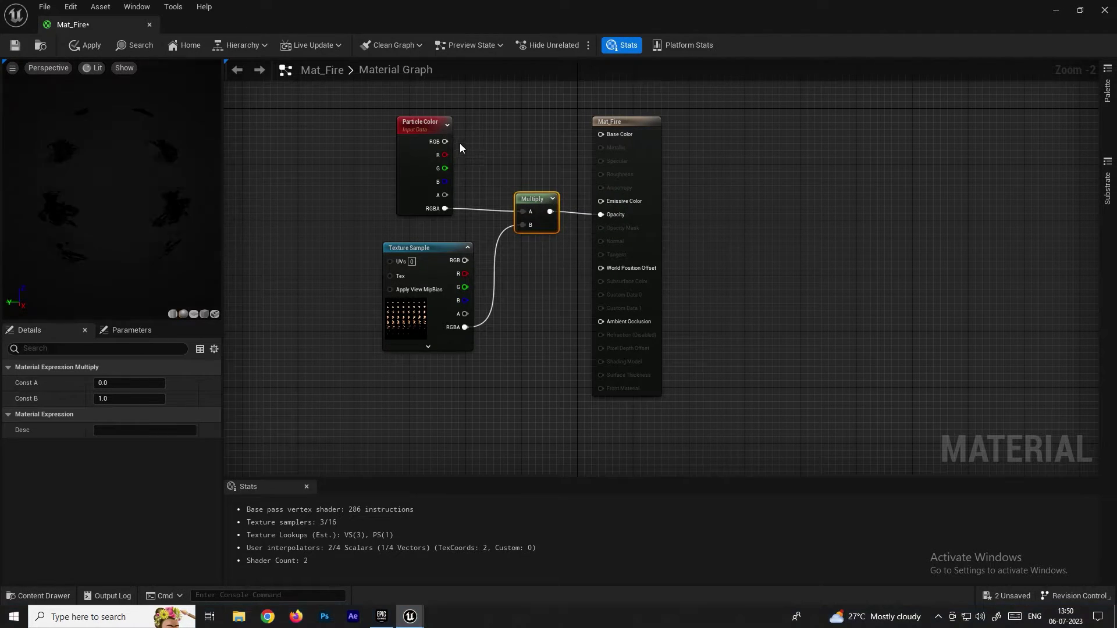
pyautogui.moveTo(445, 142); pyautogui.dragTo(609, 135)
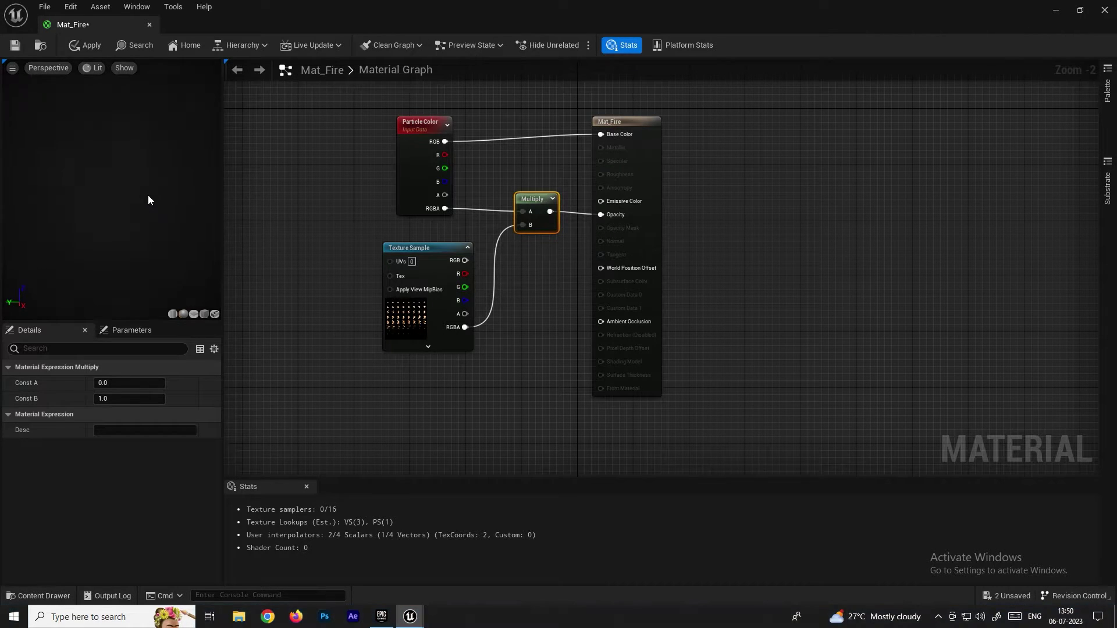
# Step: Apply the Mat_Fire changes and close the material editor
pyautogui.moveTo(205, 165)
pyautogui.mouseDown()
pyautogui.moveTo(180, 169)
pyautogui.moveTo(204, 165)
pyautogui.mouseUp()
pyautogui.hotkey('ctrl', 's')
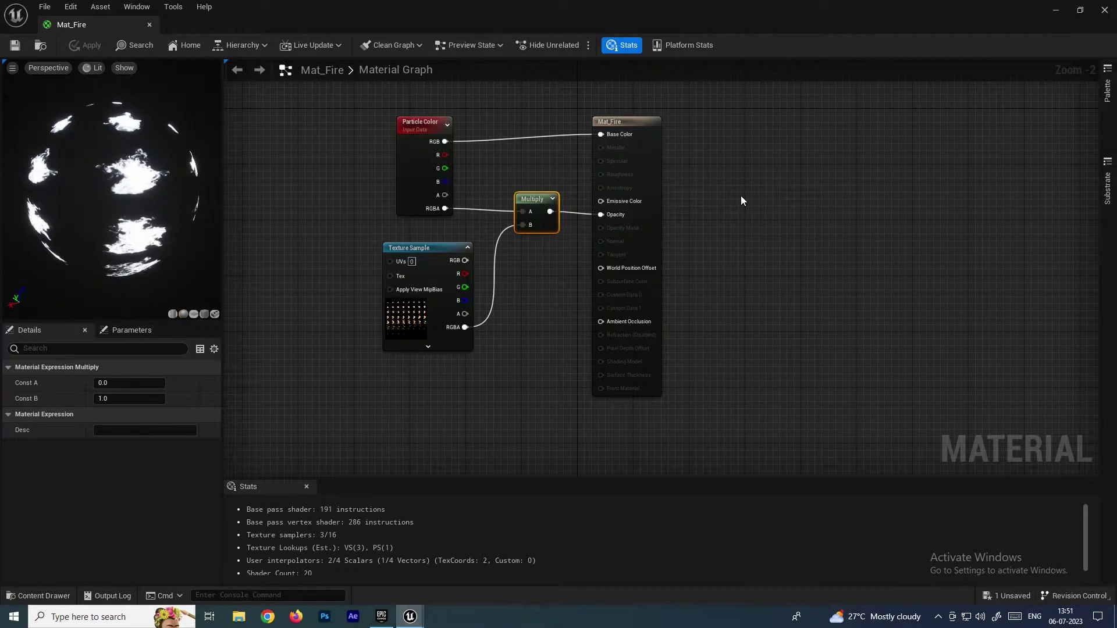
pyautogui.click(1104, 10)
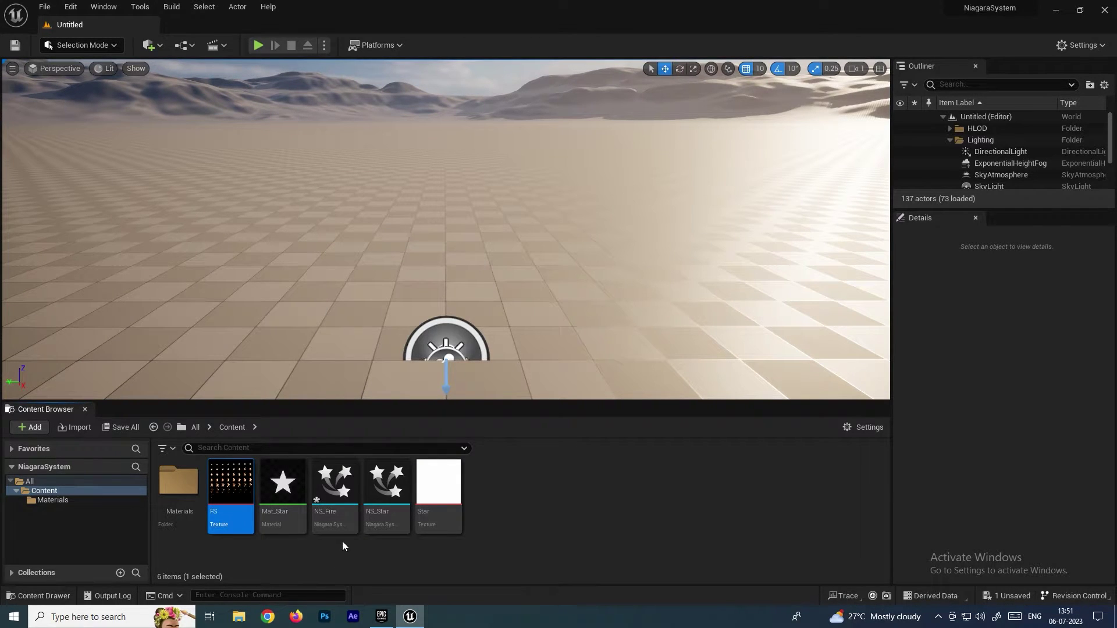
# Step: Assign Mat_Fire as the Empty emitter's Sprite Renderer material and play the preview
pyautogui.doubleClick(332, 486)
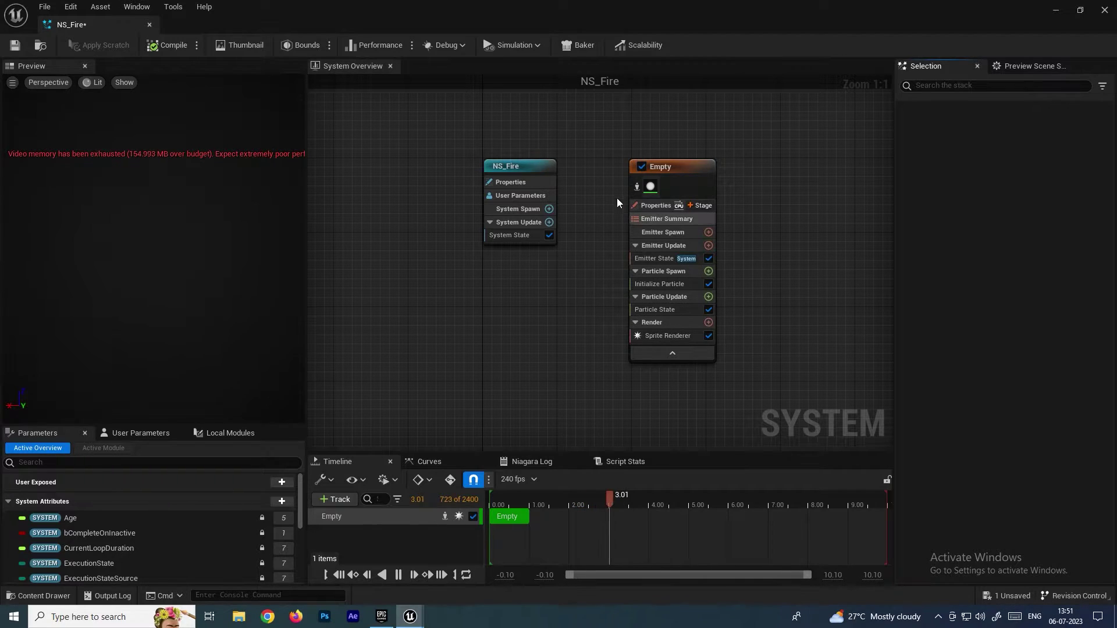
pyautogui.moveTo(622, 17); pyautogui.dragTo(658, 82)
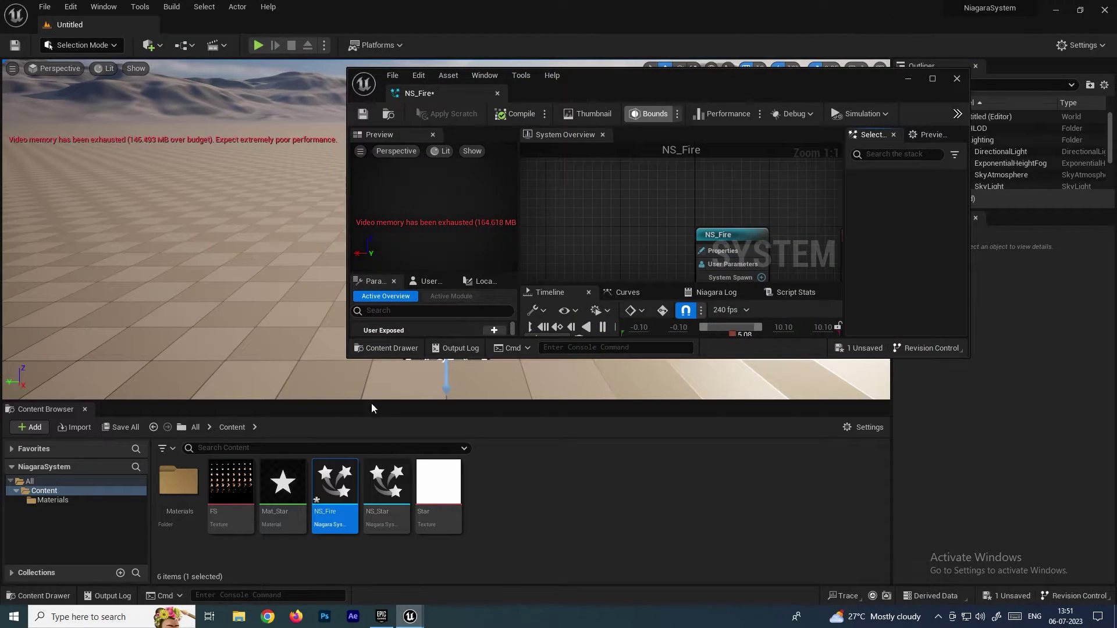
pyautogui.click(82, 502)
pyautogui.click(179, 483)
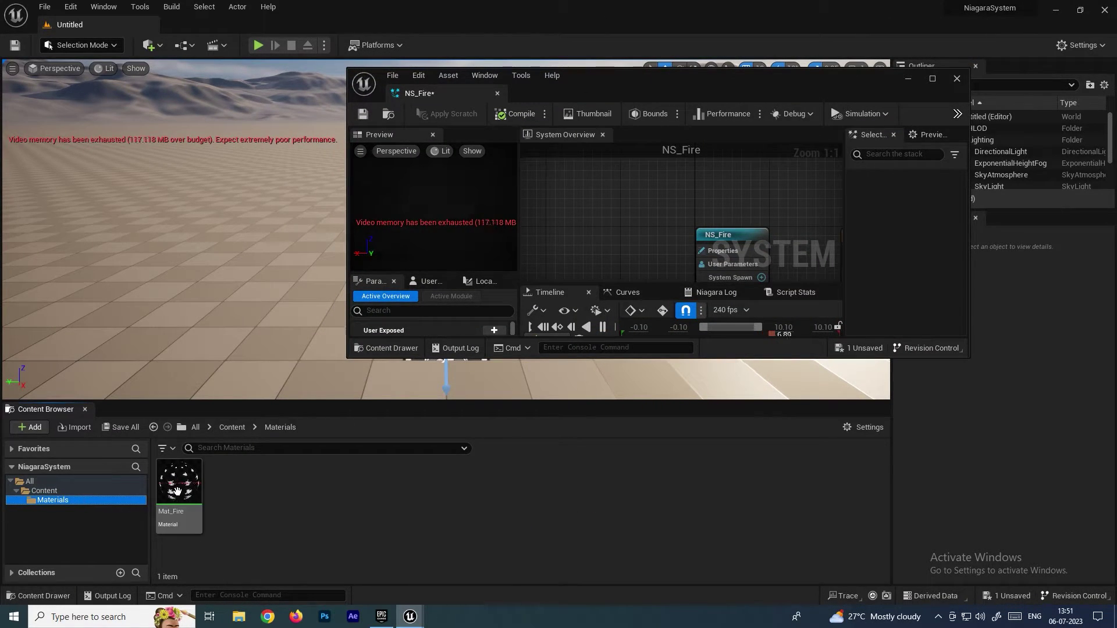
pyautogui.moveTo(179, 482); pyautogui.dragTo(474, 354)
pyautogui.doubleClick(831, 73)
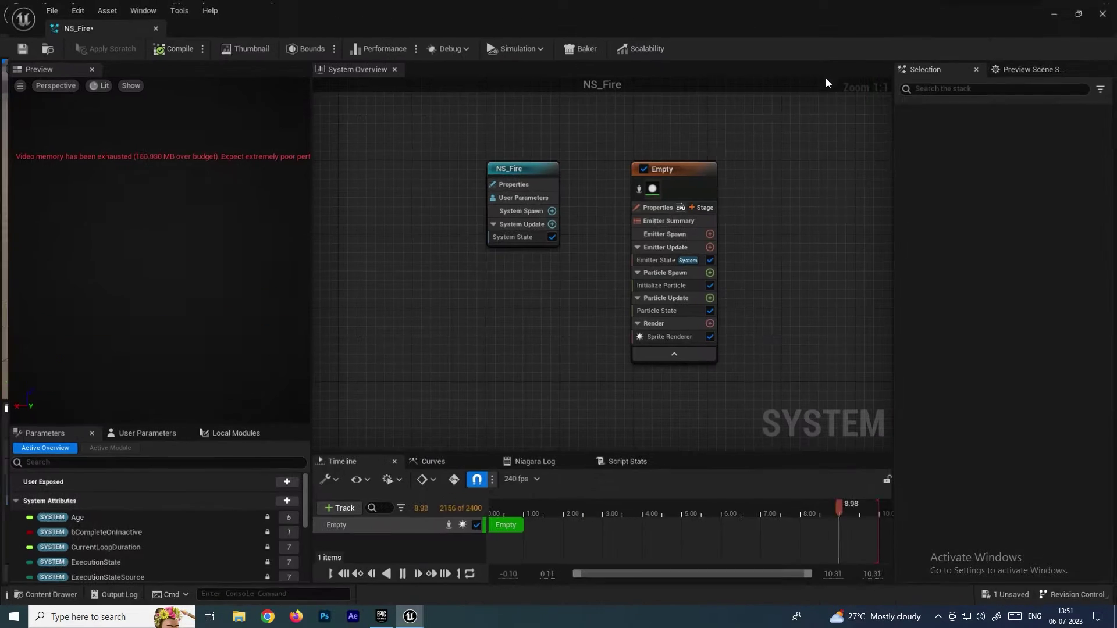
pyautogui.click(659, 172)
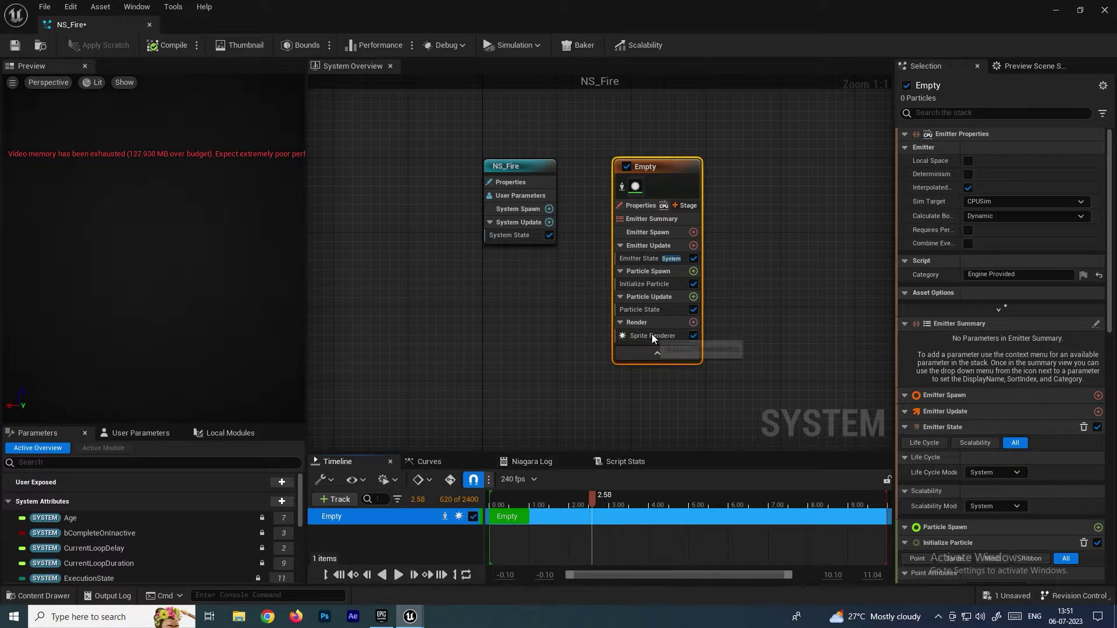
pyautogui.click(652, 336)
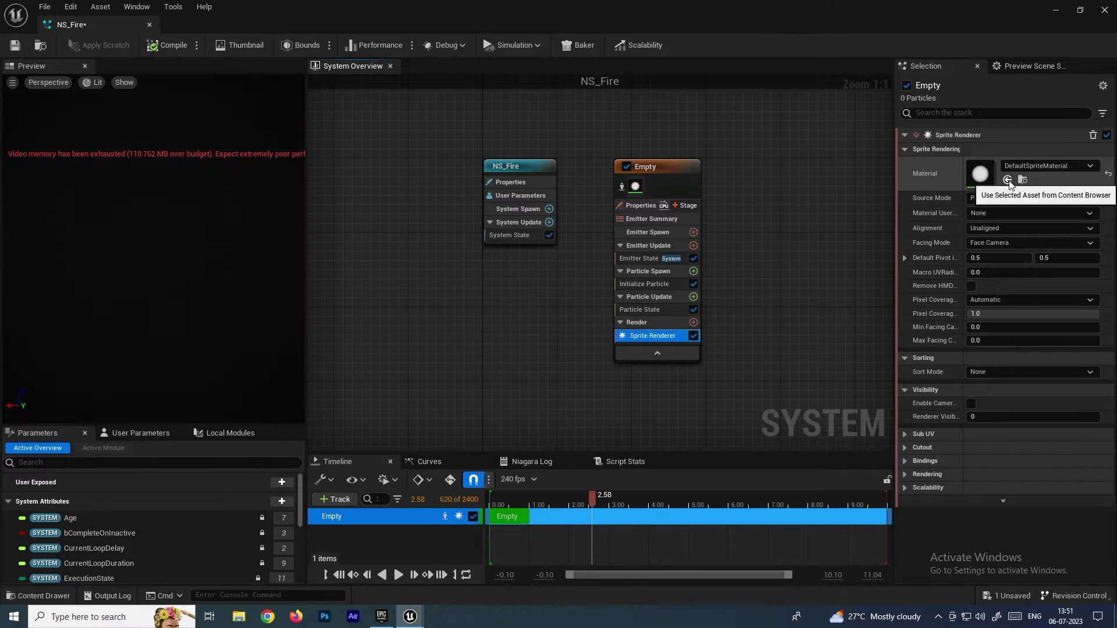
pyautogui.click(1008, 180)
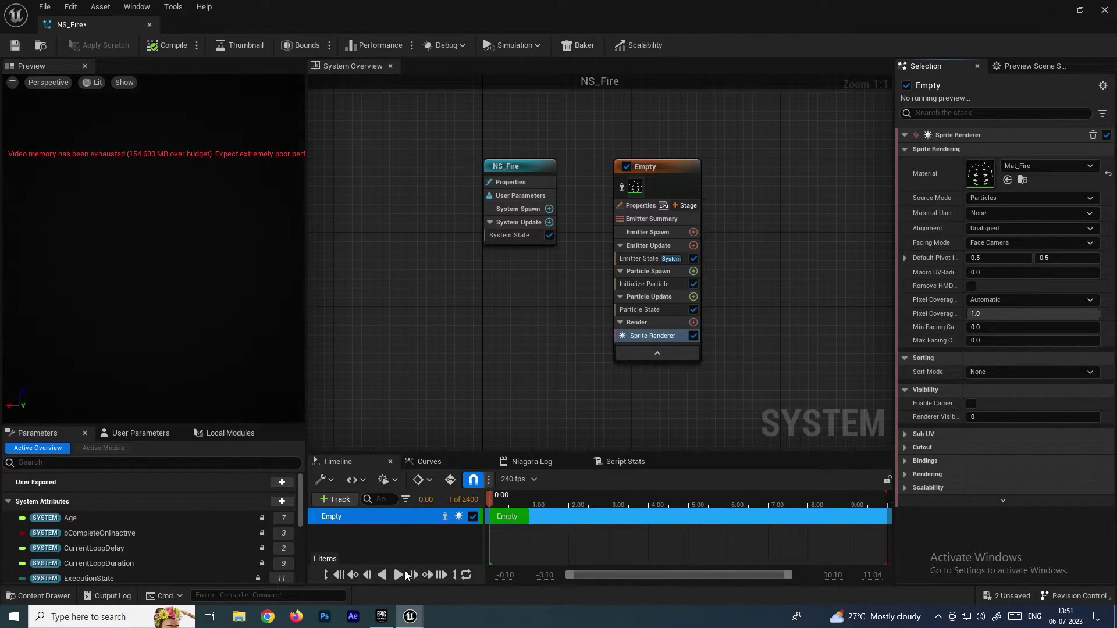
pyautogui.click(398, 576)
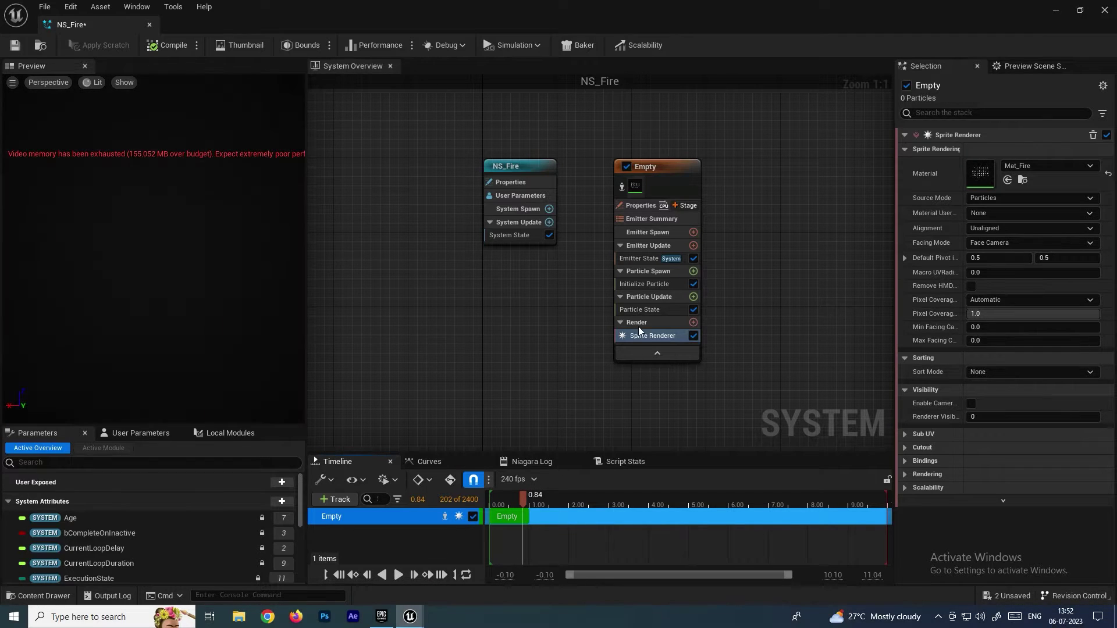
# Step: Add a Spawn Rate module to Emitter Update with a rate of 1.0
pyautogui.click(651, 246)
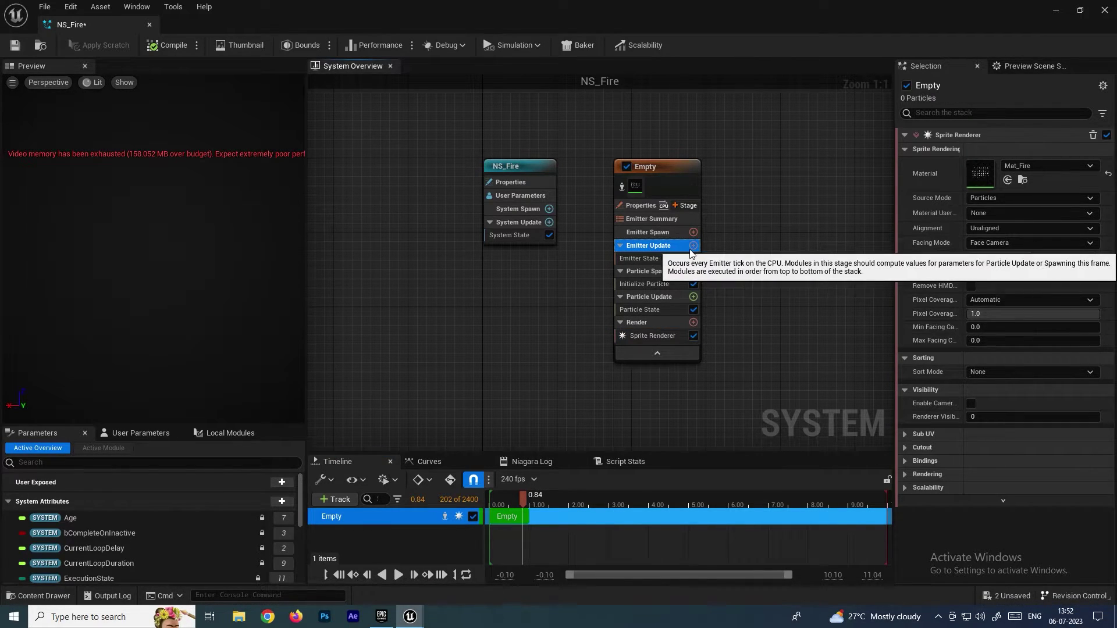
pyautogui.click(696, 246)
pyautogui.write('spa')
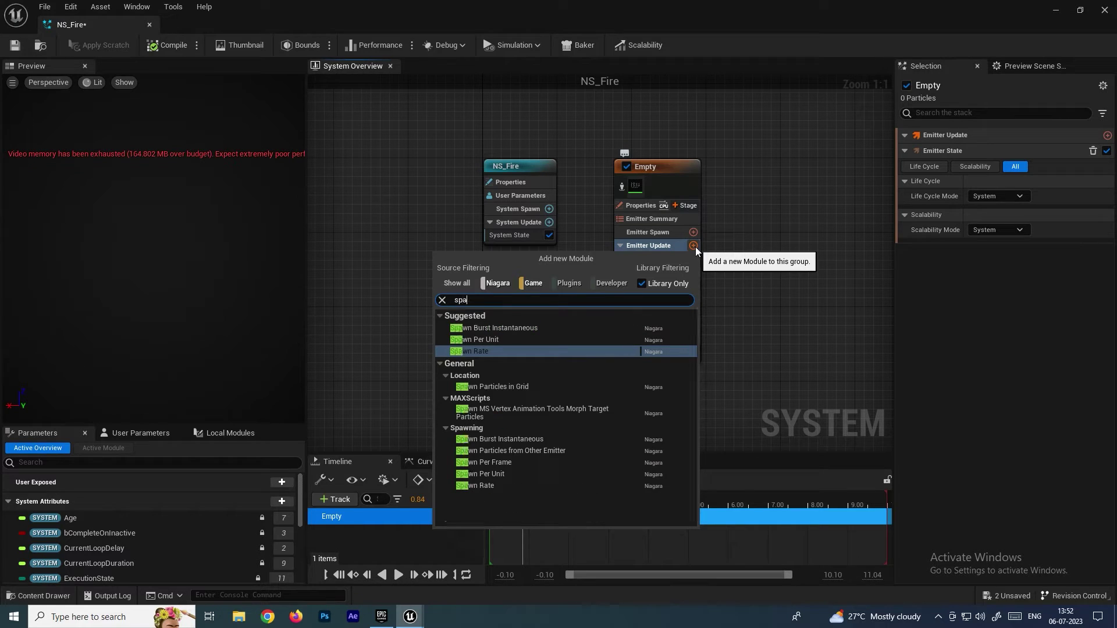
pyautogui.click(495, 350)
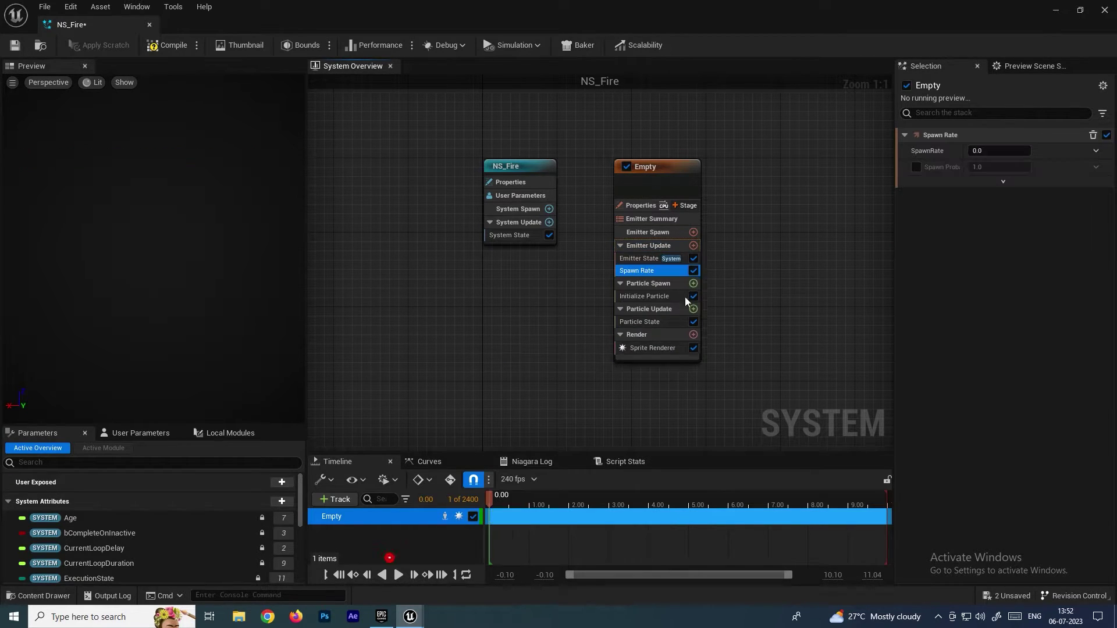
pyautogui.click(990, 151)
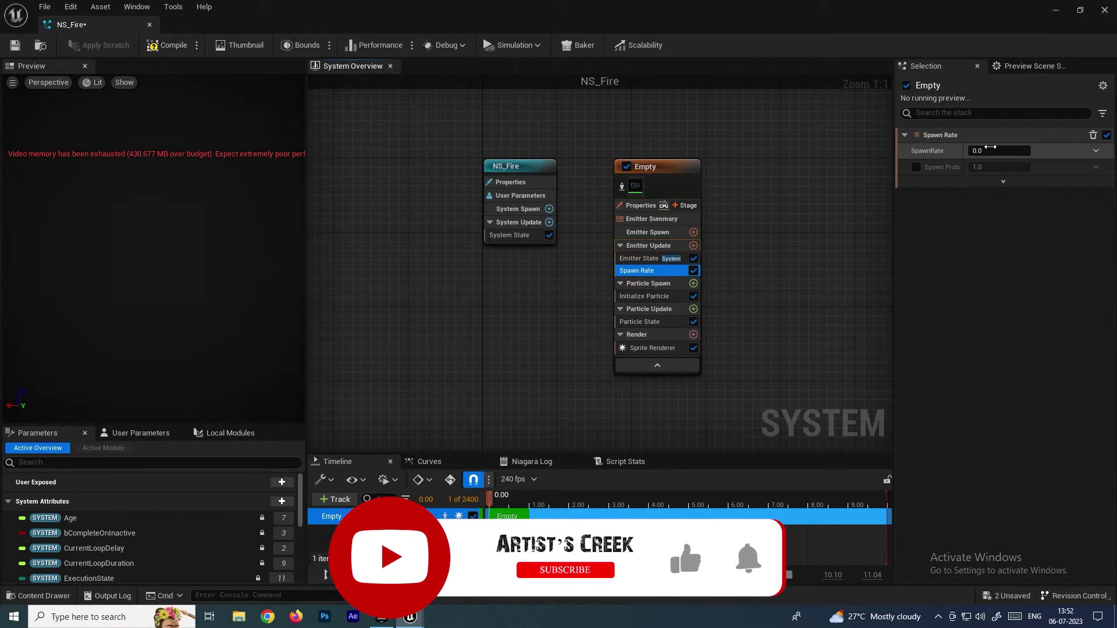
pyautogui.write('1')
pyautogui.press('Return')
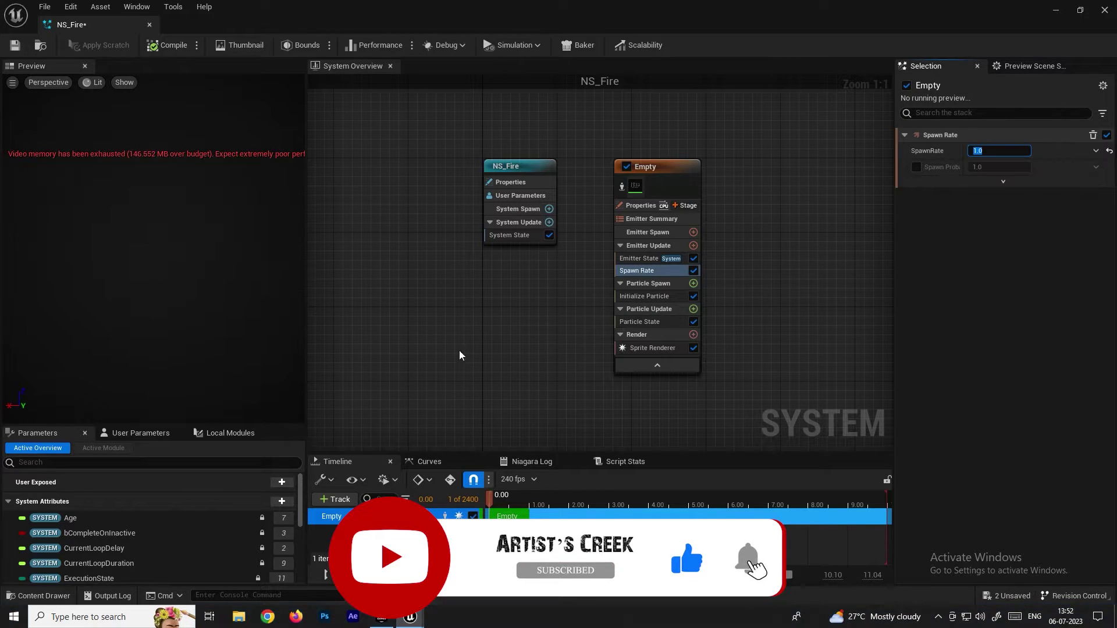
# Step: Play and pause the preview to check the fire sprite spawning
pyautogui.click(401, 574)
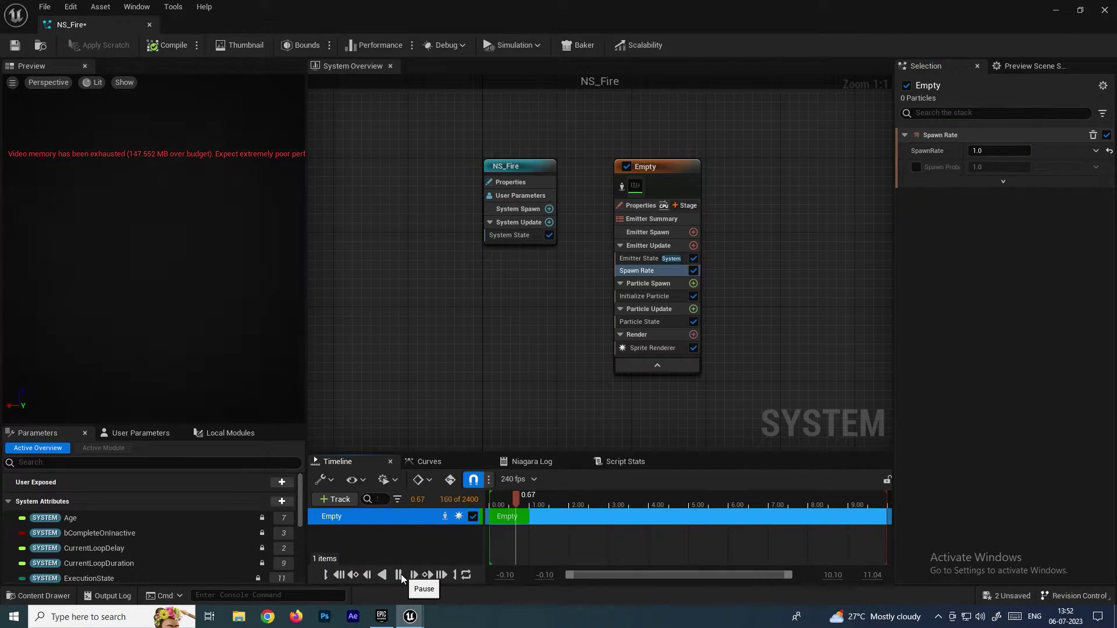
pyautogui.click(400, 574)
pyautogui.scroll(3, 149, 252)
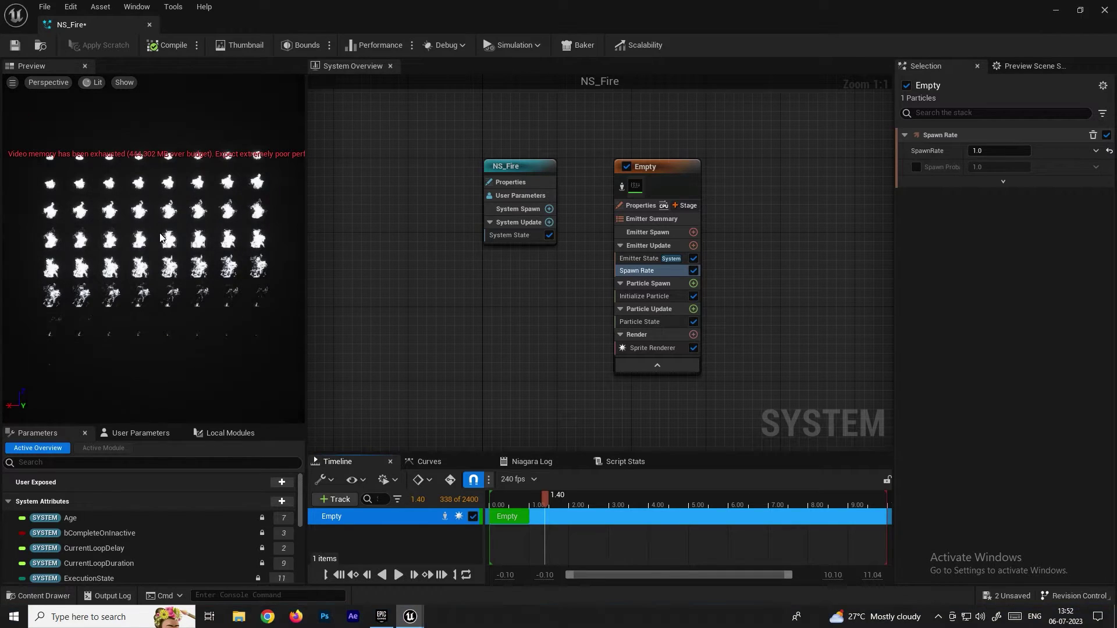
pyautogui.scroll(-3, 157, 233)
pyautogui.scroll(4, 152, 213)
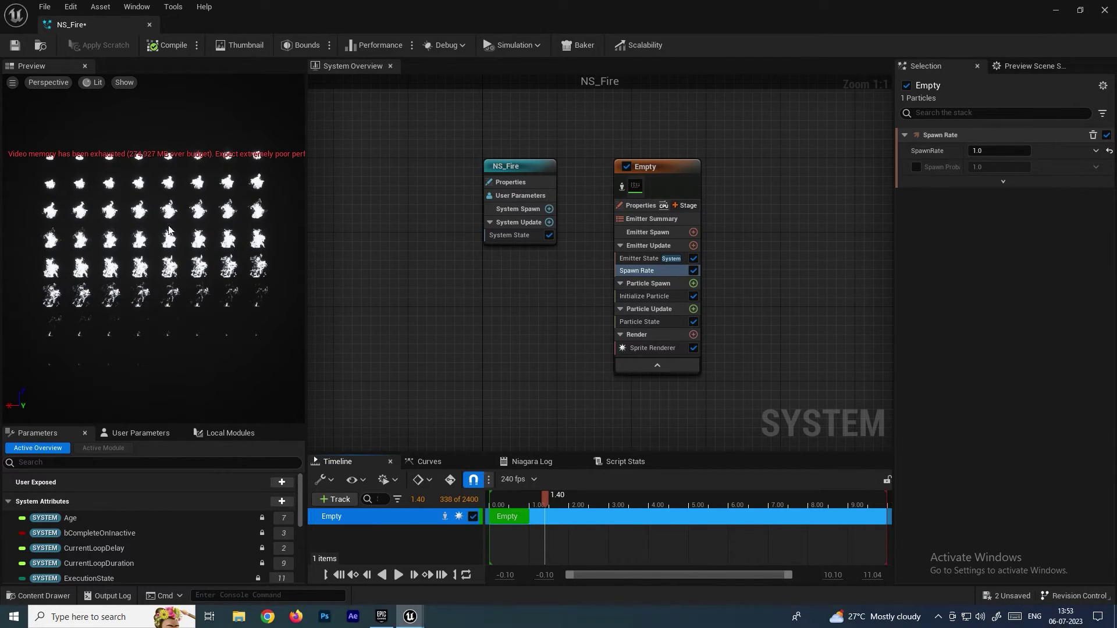
# Step: Set the Sprite Renderer's Sub UV Sub Image Size to 8 x 8 and minimize the Niagara editor
pyautogui.click(645, 348)
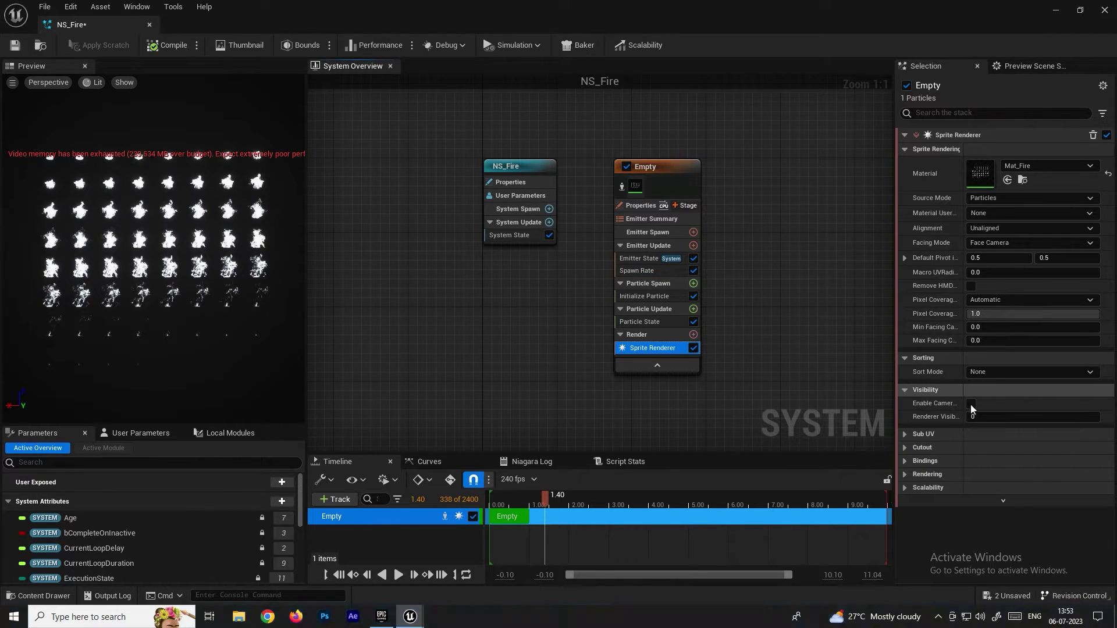
pyautogui.click(906, 434)
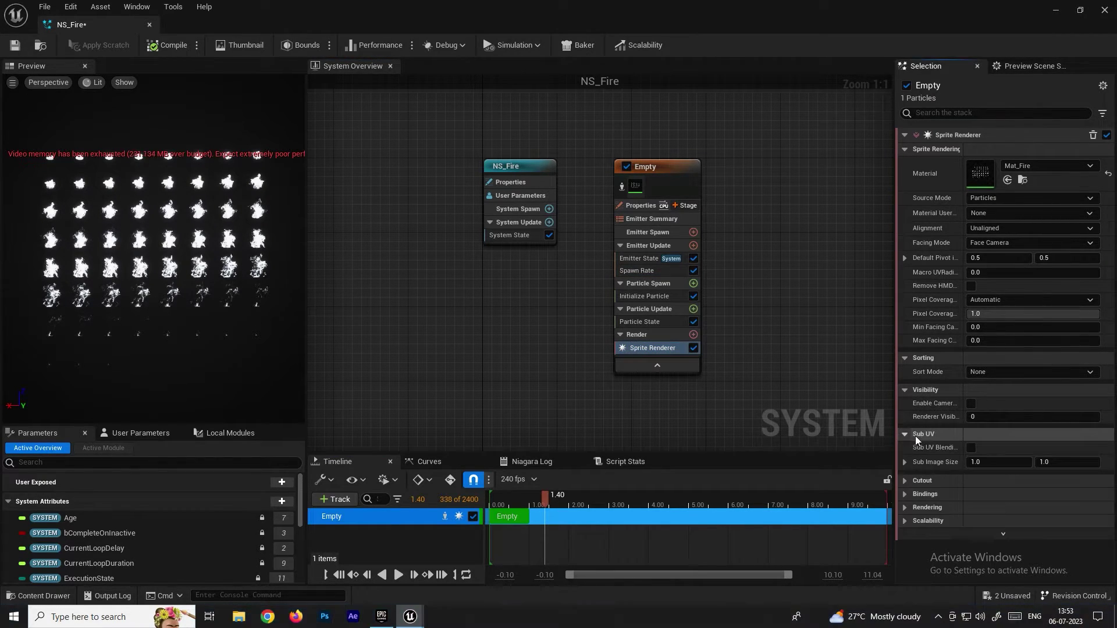
pyautogui.click(904, 463)
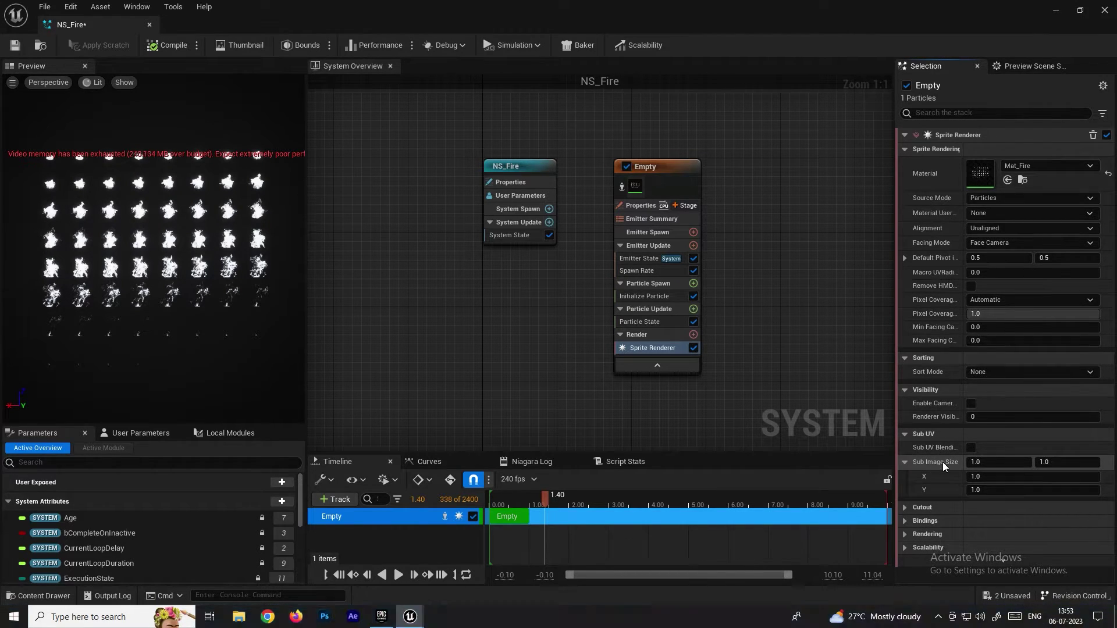
pyautogui.click(995, 476)
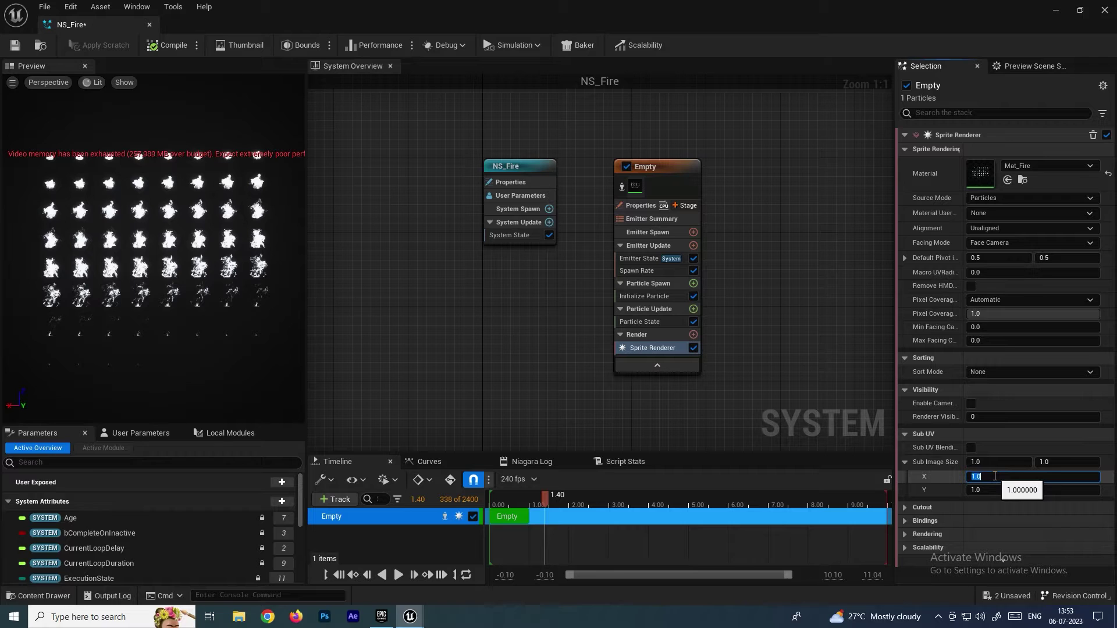
pyautogui.press('Return')
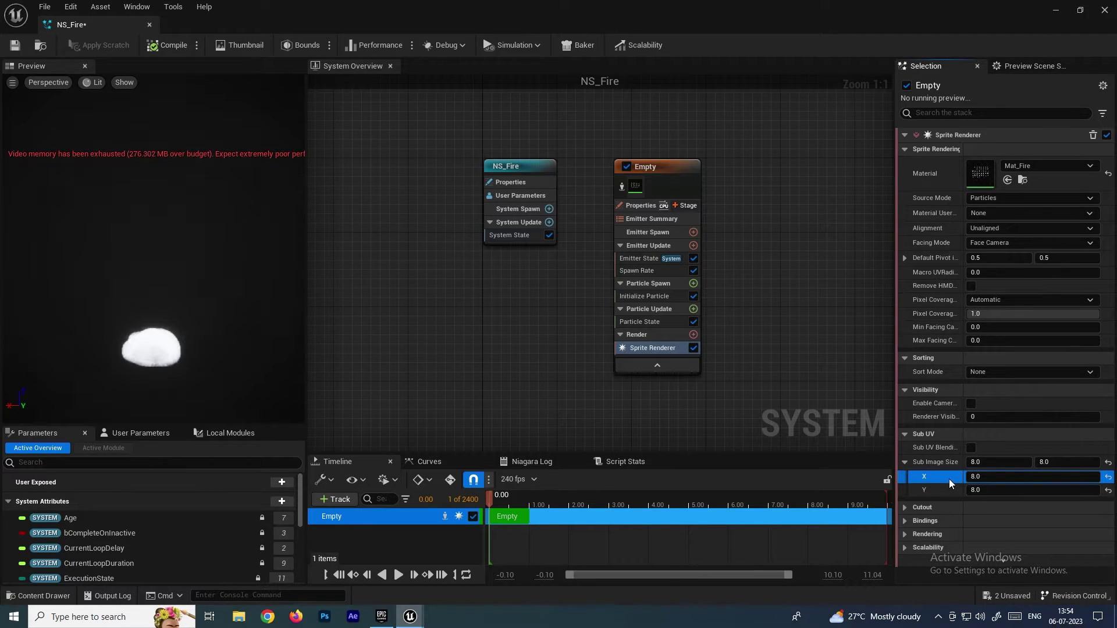
pyautogui.click(1054, 10)
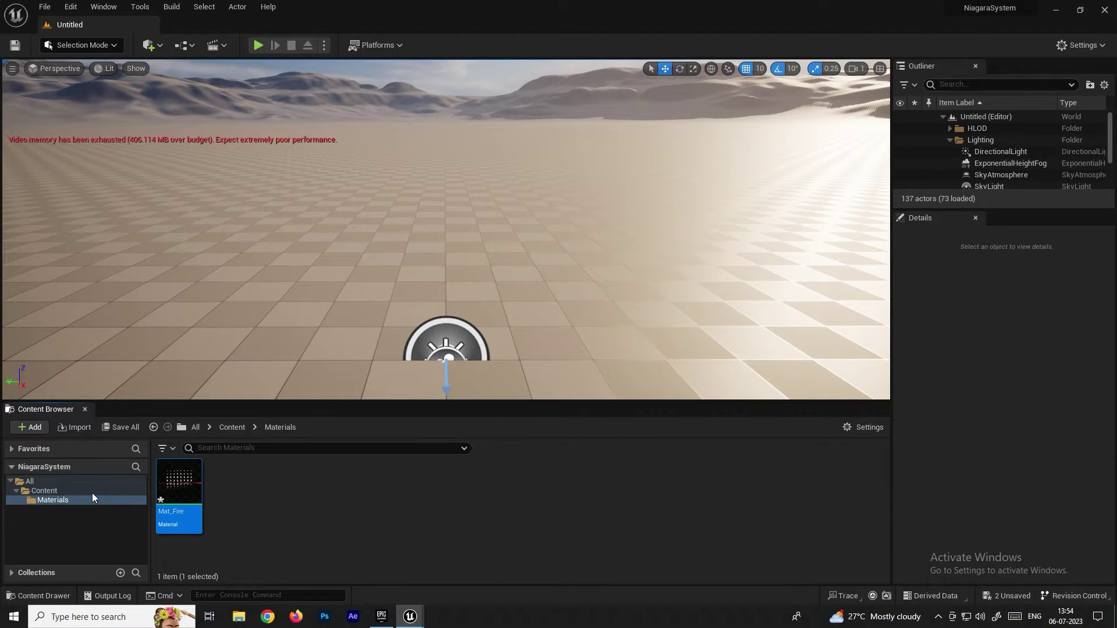
# Step: View the FS flipbook texture from the Content folder to check its 8x8 grid, then minimize it
pyautogui.click(33, 489)
pyautogui.doubleClick(229, 495)
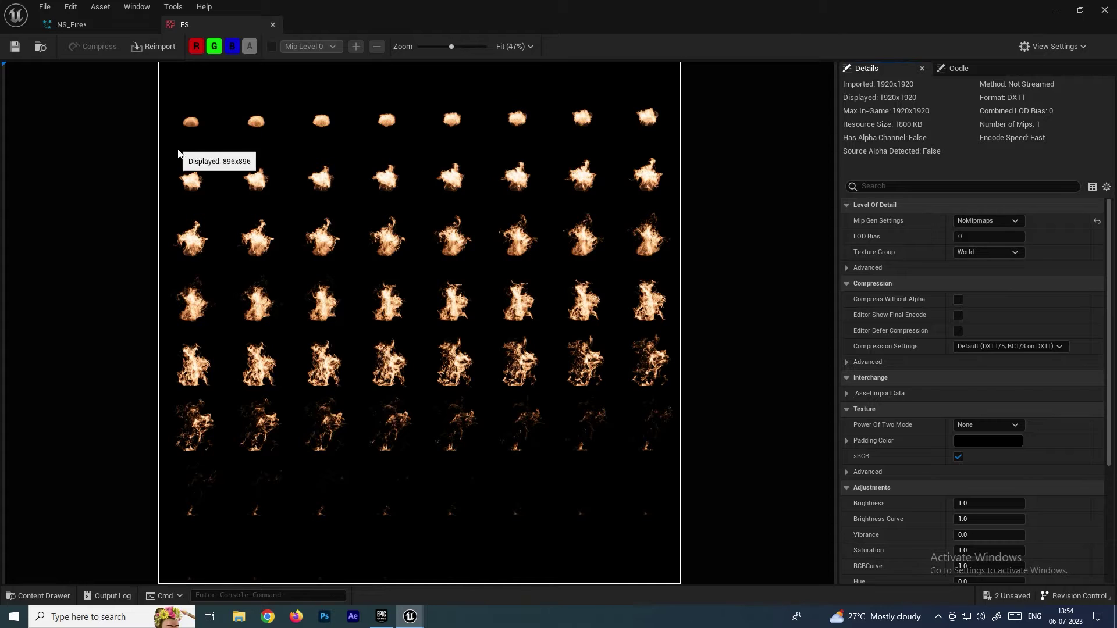
pyautogui.click(1058, 11)
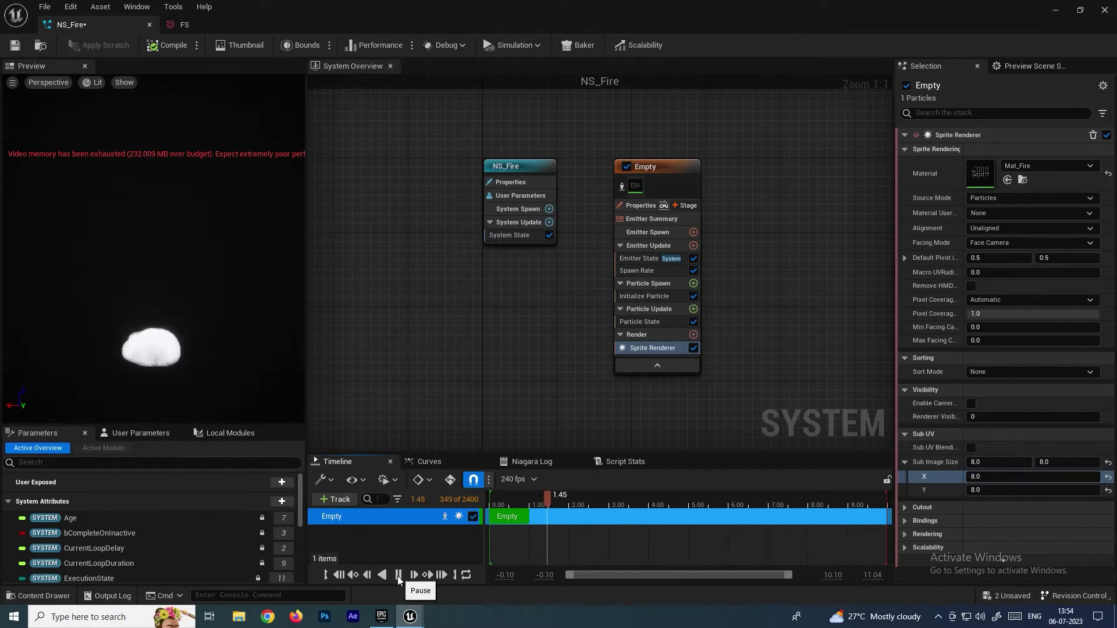
# Step: Add a Sub UV Animation module to Particle Update sourced from the Sprite Renderer, then preview the flipbook
pyautogui.click(398, 575)
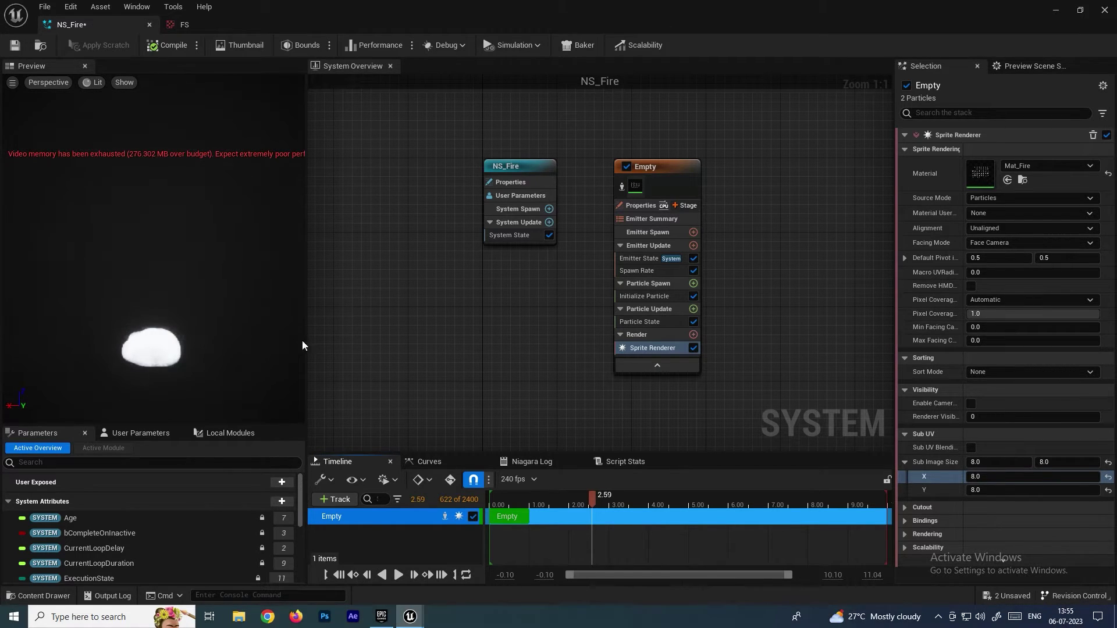
pyautogui.click(649, 309)
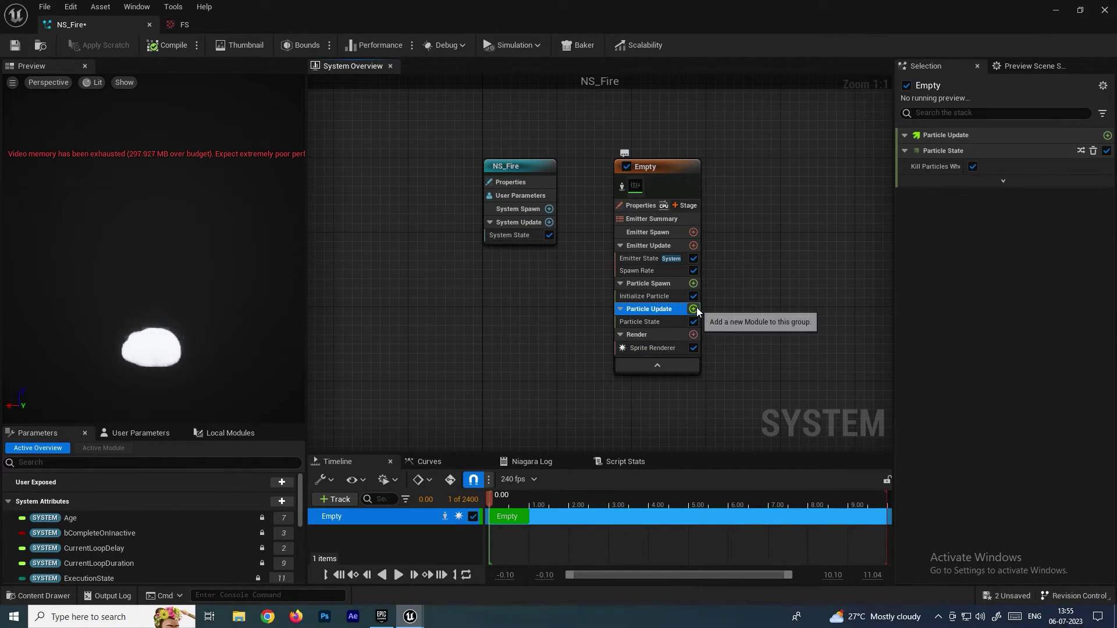
pyautogui.click(693, 309)
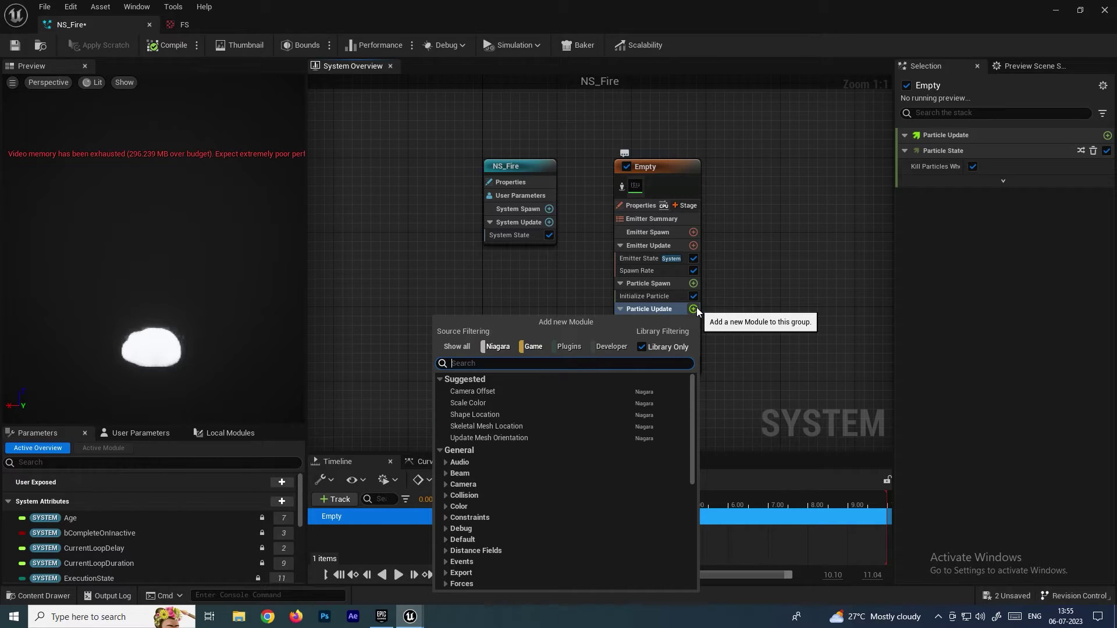
pyautogui.write('state')
pyautogui.click(494, 388)
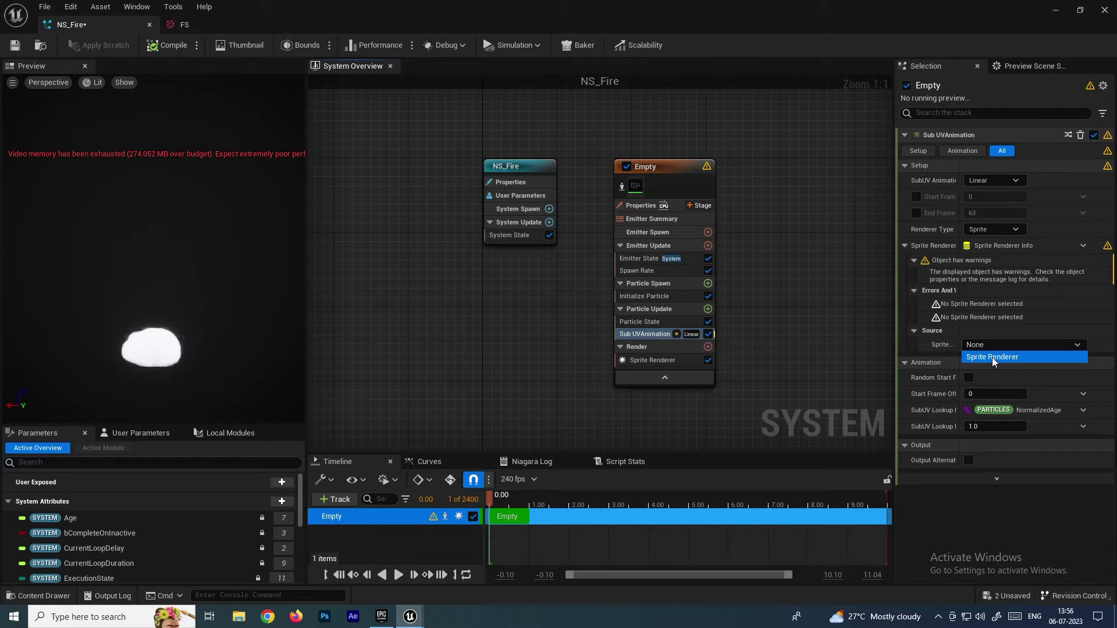
pyautogui.click(992, 358)
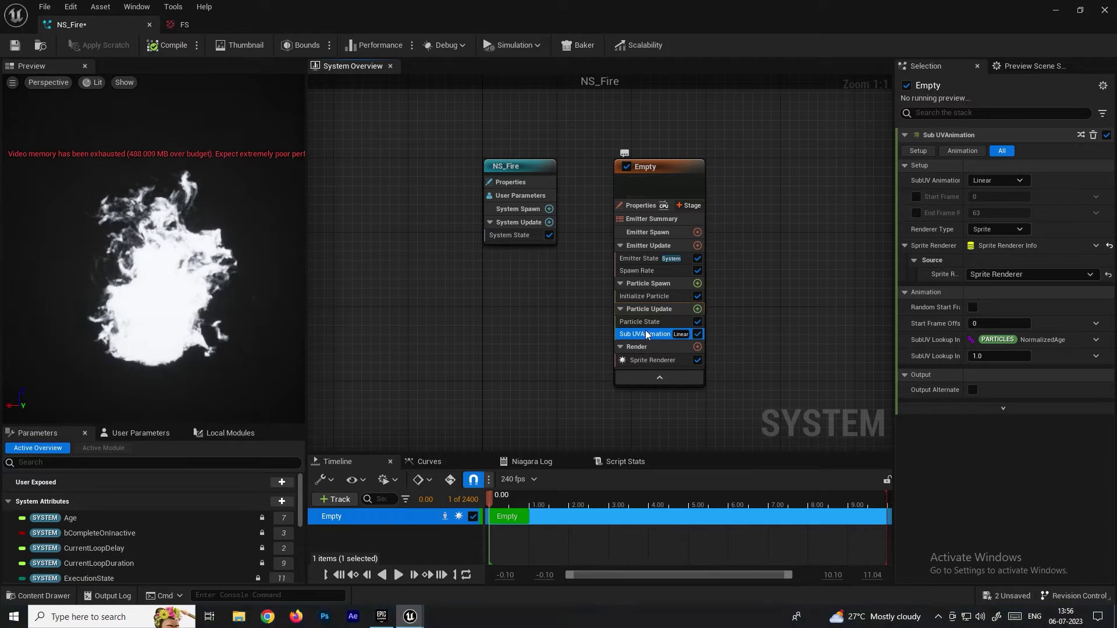
pyautogui.click(397, 576)
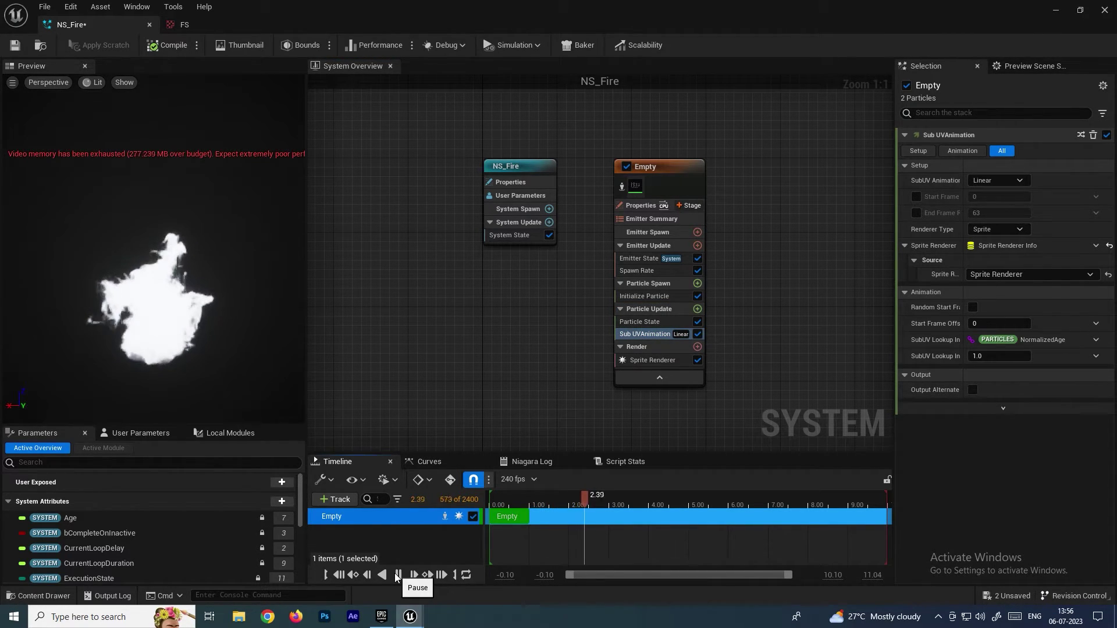
pyautogui.click(397, 575)
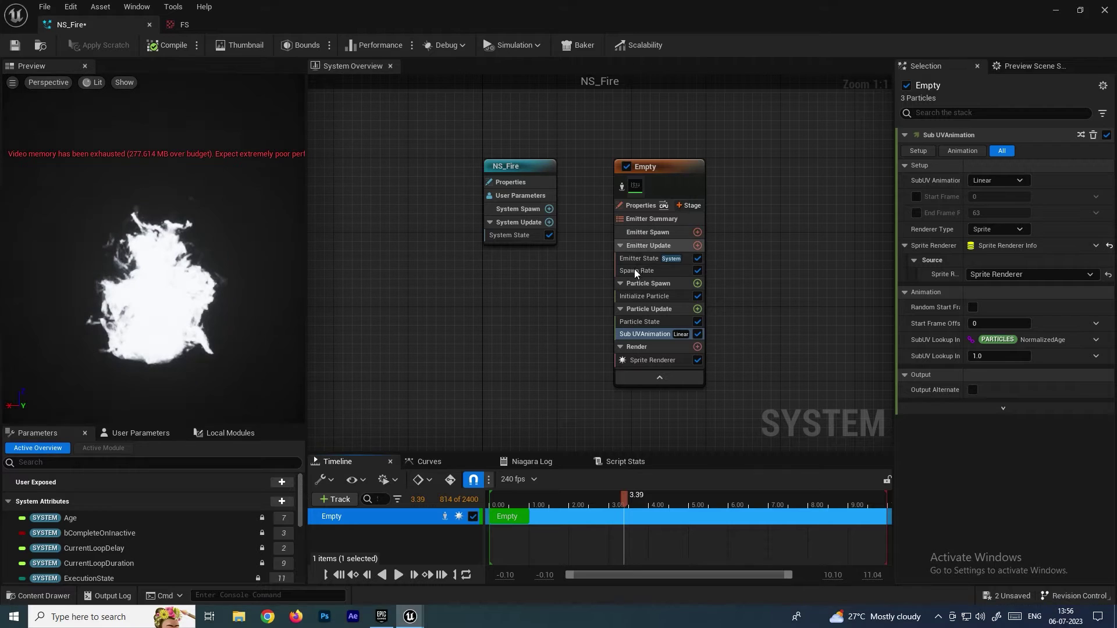
# Step: Set the Initialize Particle Lifetime to 1.0 and play the effect to check it
pyautogui.click(636, 294)
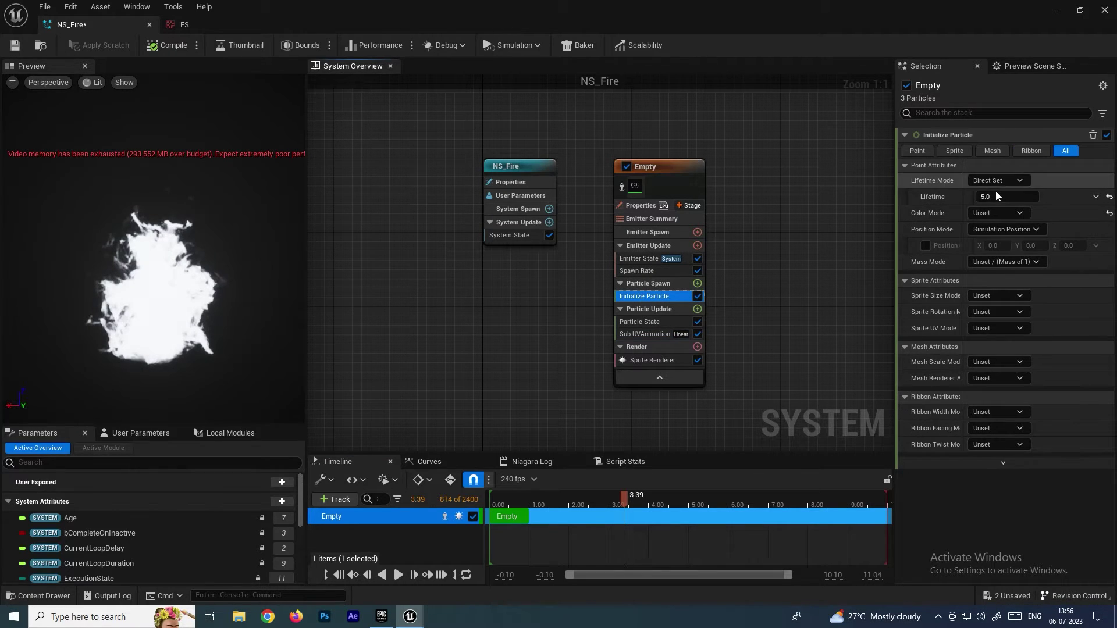
pyautogui.click(1028, 198)
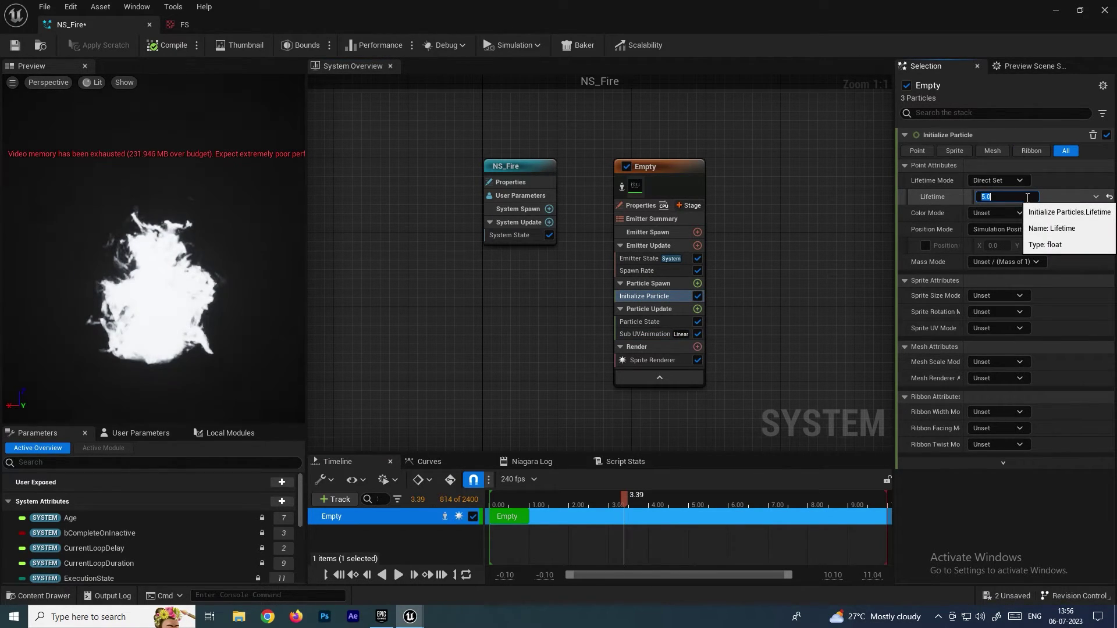
pyautogui.write('1')
pyautogui.press('Return')
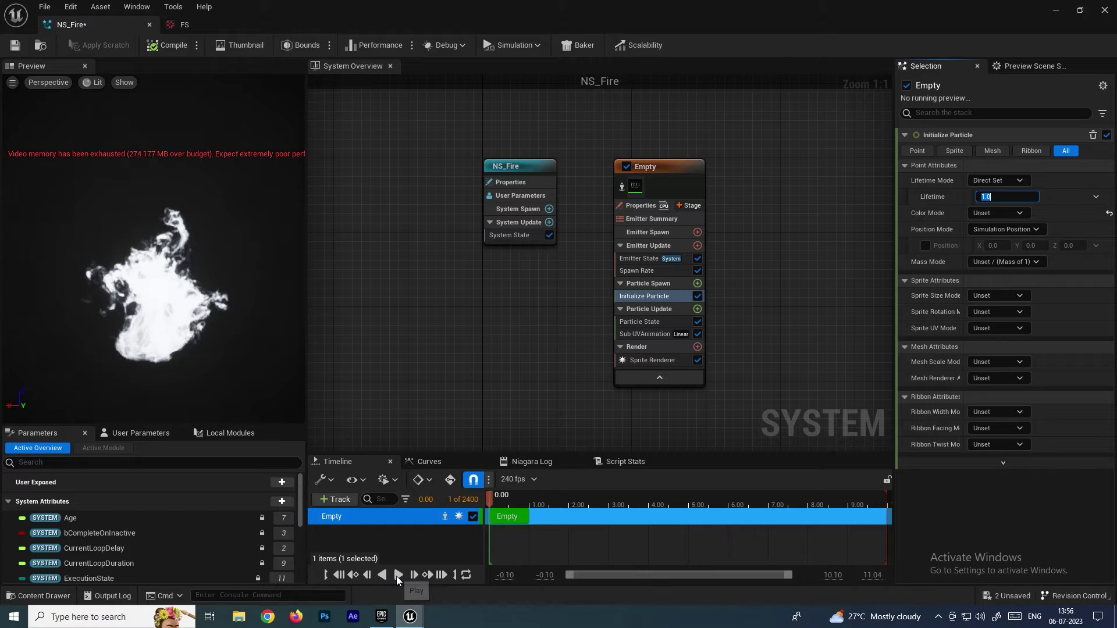
pyautogui.click(398, 575)
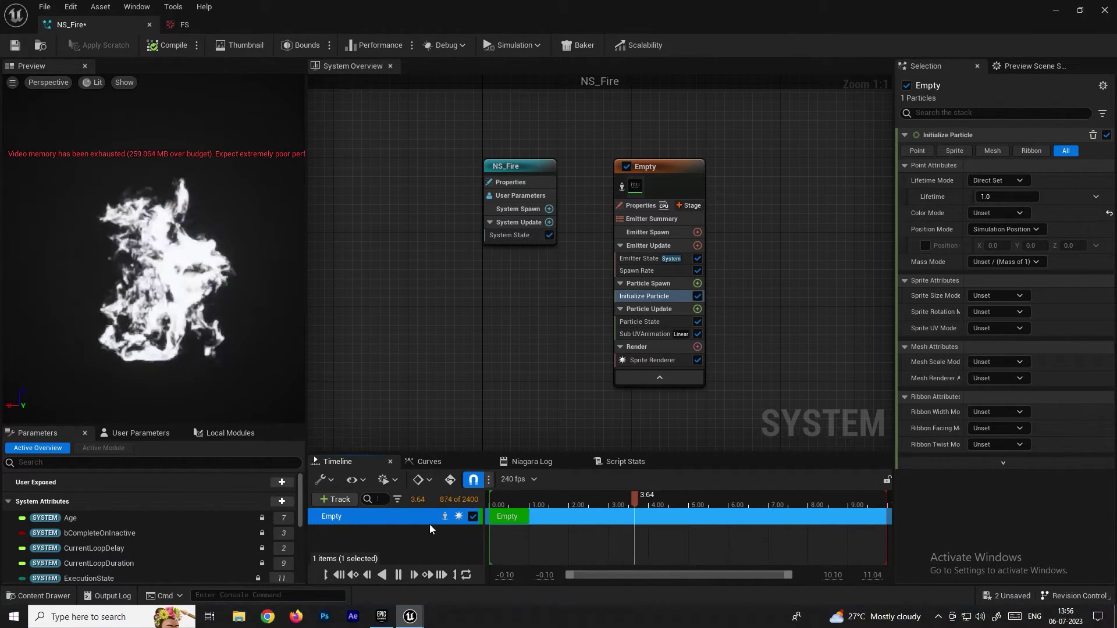
pyautogui.click(398, 574)
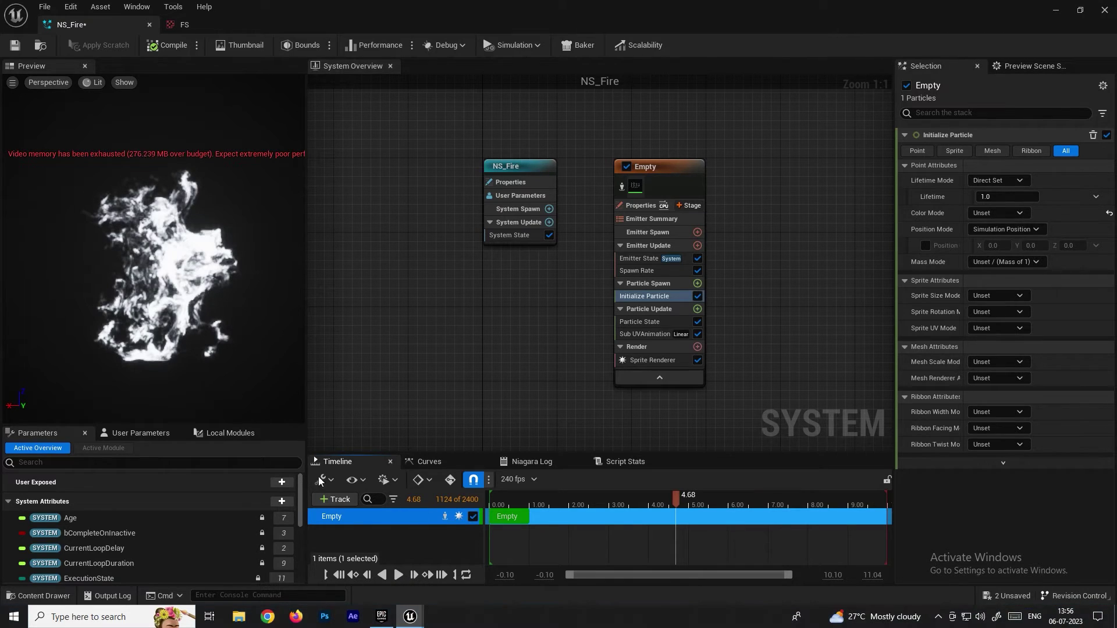
# Step: Inspect the FS fire flipbook texture, then return to the NS_Fire editor
pyautogui.click(1054, 10)
pyautogui.doubleClick(247, 483)
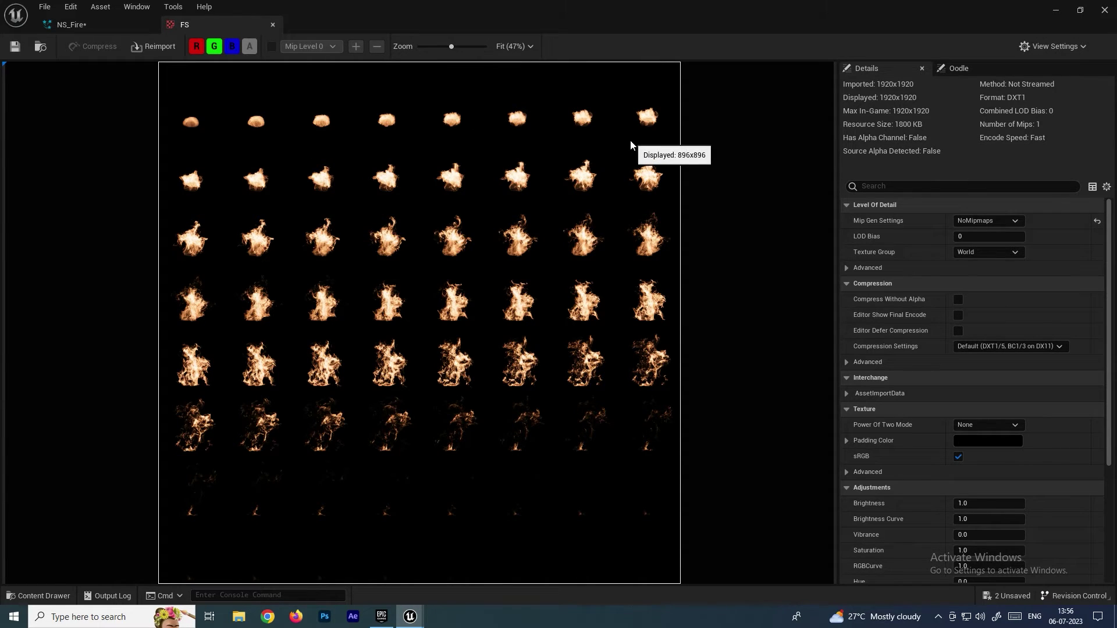
pyautogui.click(1054, 10)
pyautogui.click(410, 617)
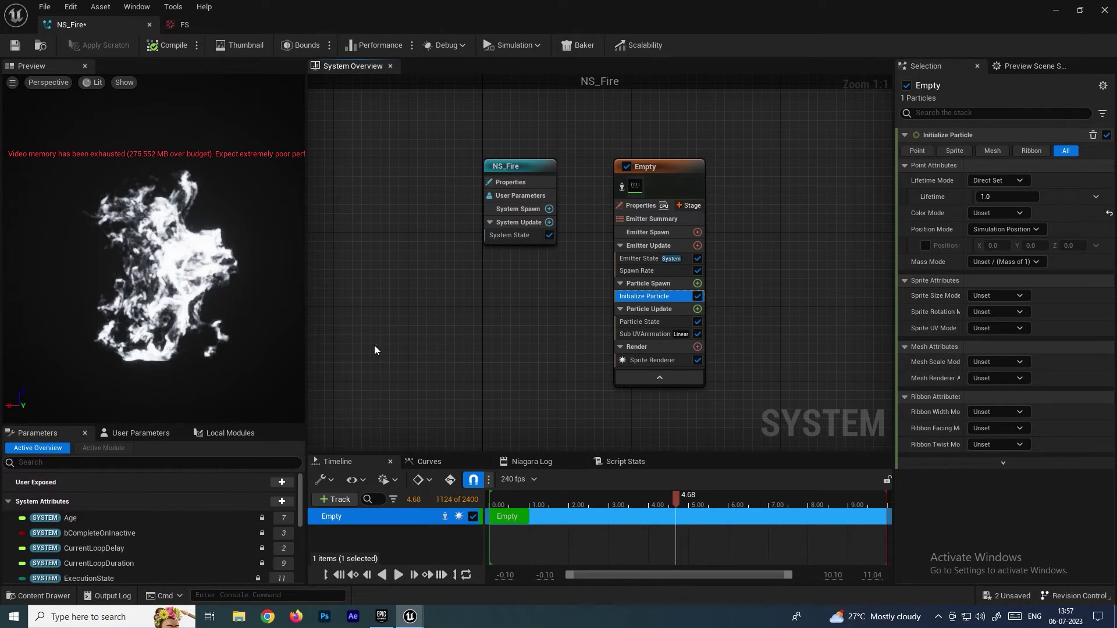
# Step: Rewind and replay the NS_Fire preview from the start with the 1.0 lifetime
pyautogui.moveTo(505, 497); pyautogui.dragTo(497, 501)
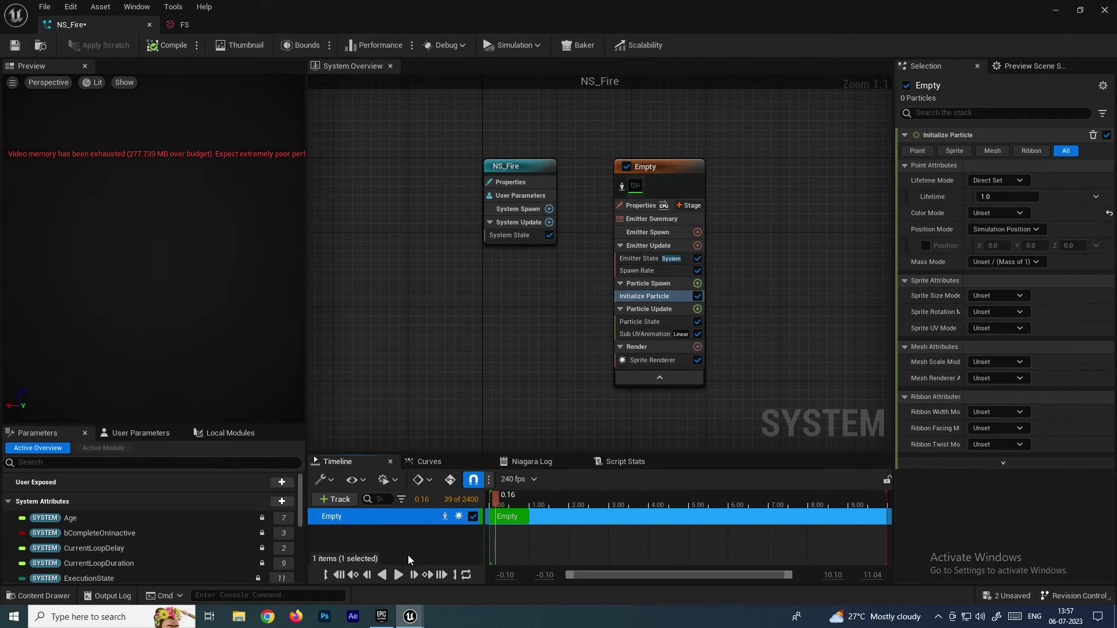
pyautogui.click(398, 574)
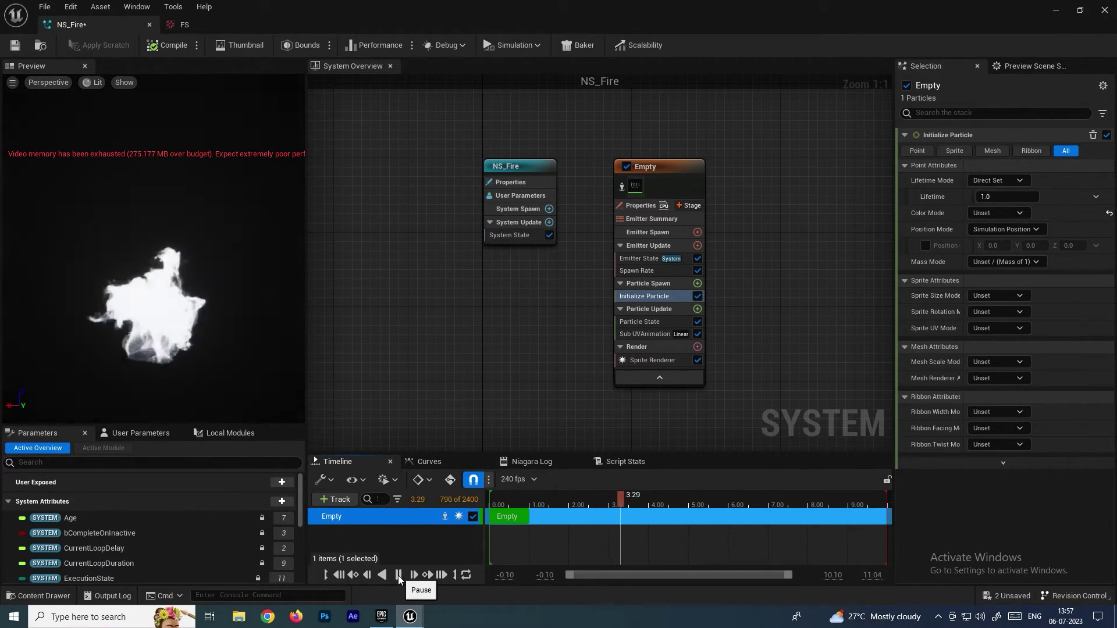
pyautogui.click(399, 576)
pyautogui.moveTo(507, 494); pyautogui.dragTo(515, 495)
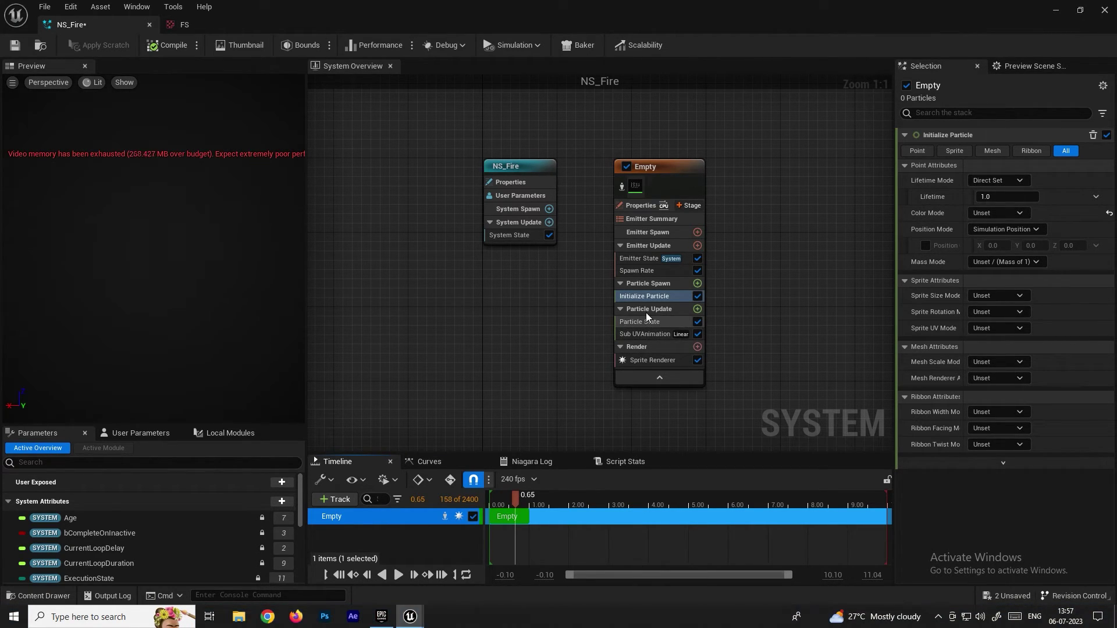
pyautogui.click(645, 311)
# Step: Add a Color module to the emitter's Particle Update stage
pyautogui.click(697, 310)
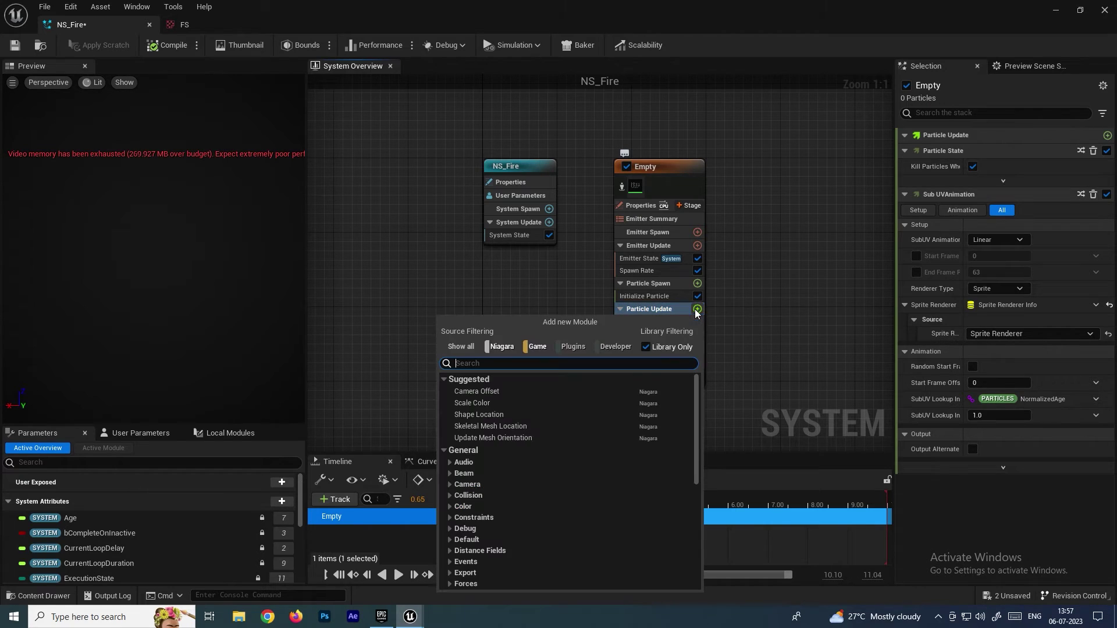
pyautogui.write('colo')
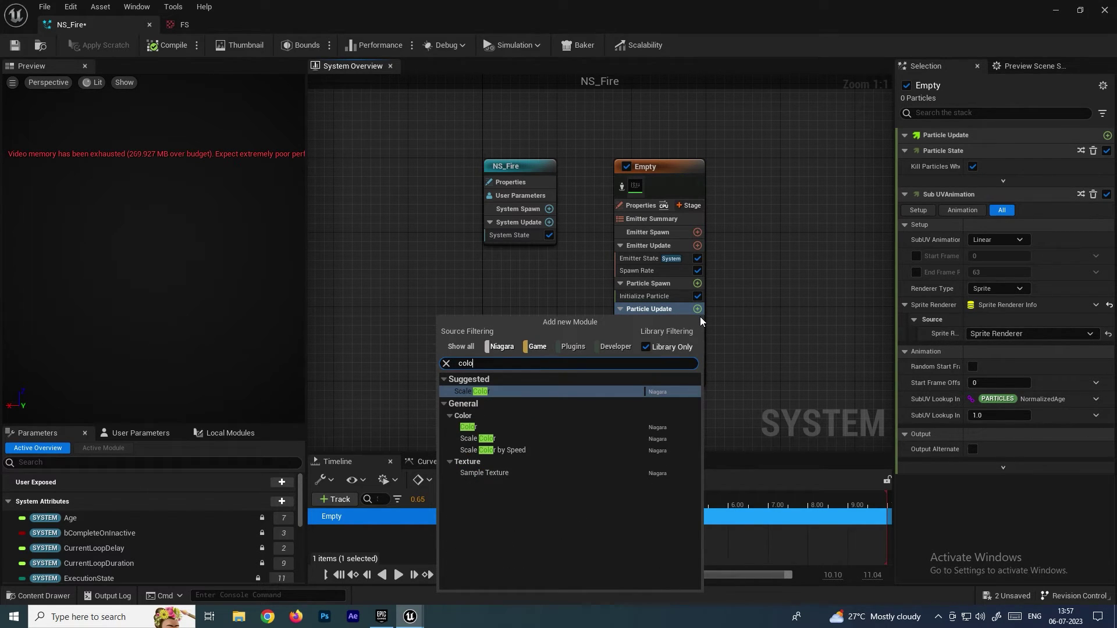
pyautogui.click(469, 427)
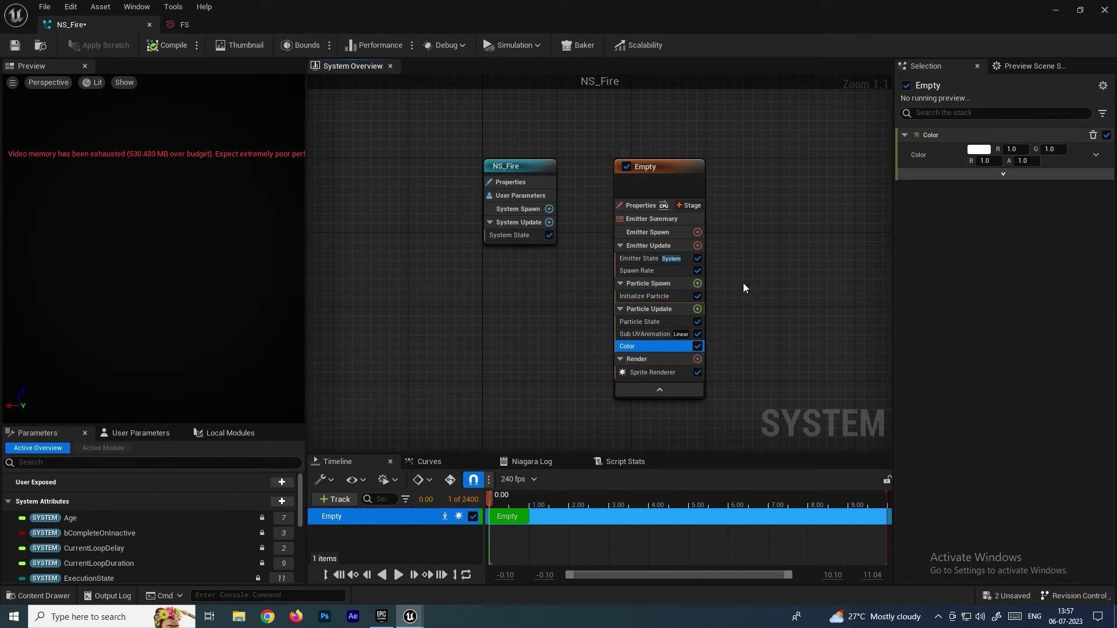
# Step: Play and pause the preview, then scrub it back to 1.37 seconds
pyautogui.click(399, 575)
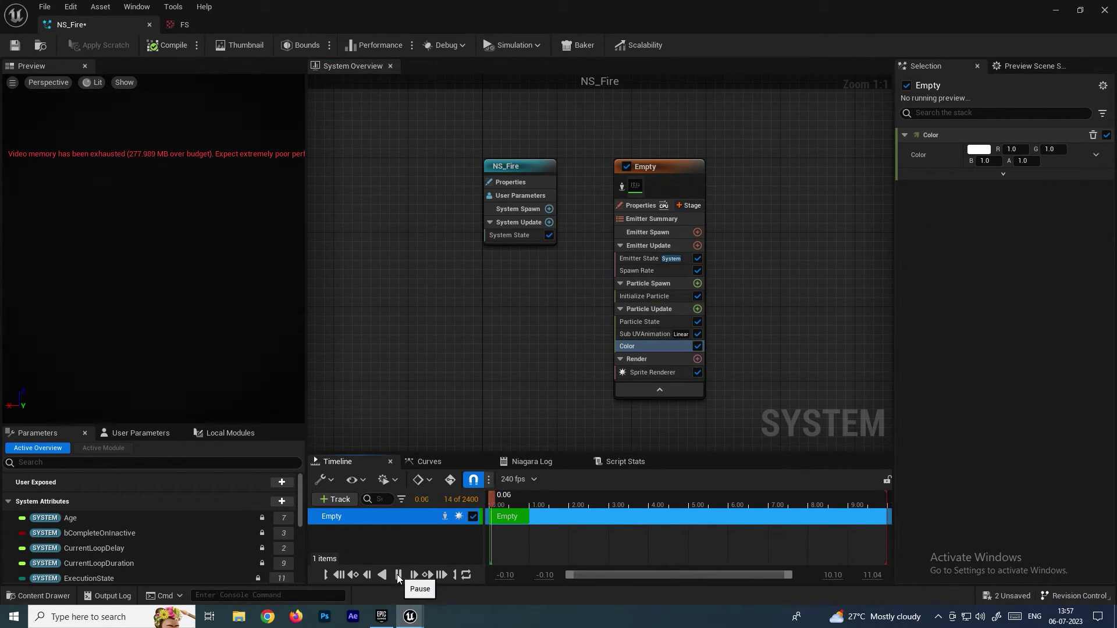
pyautogui.click(399, 576)
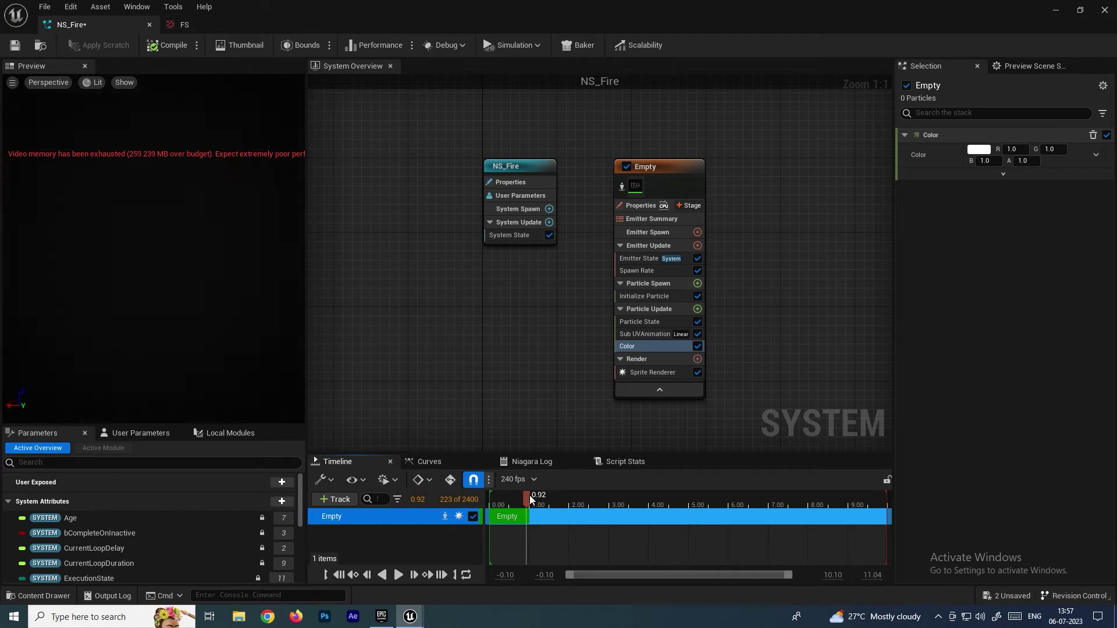
pyautogui.click(399, 575)
pyautogui.click(400, 575)
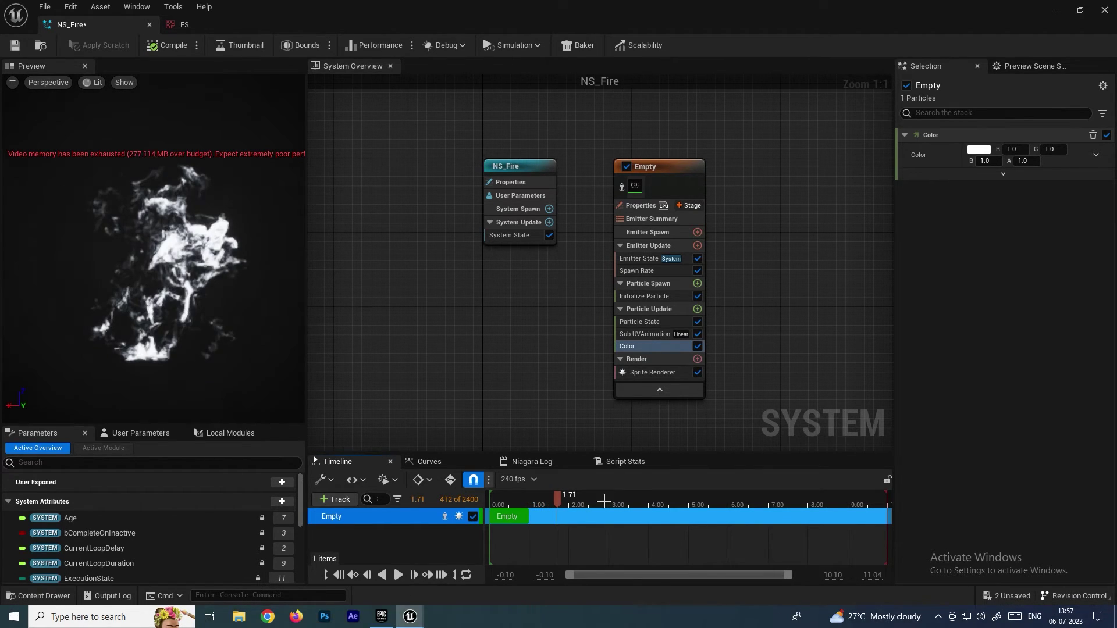
pyautogui.click(545, 503)
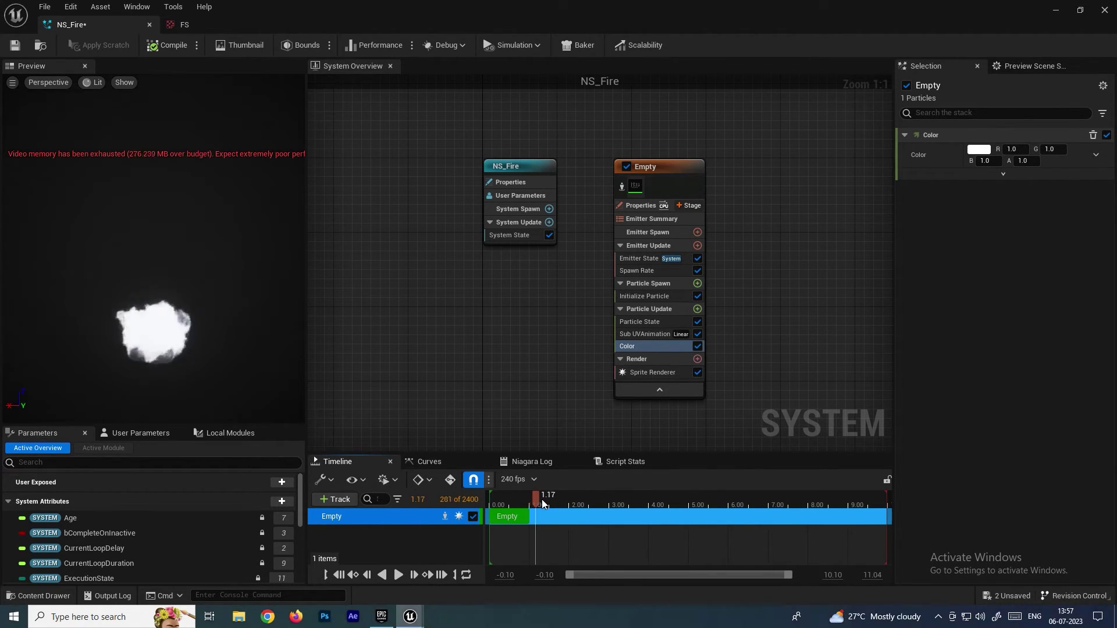
# Step: Pick an orange hue for the Color module in the Color Picker and preview it
pyautogui.click(979, 150)
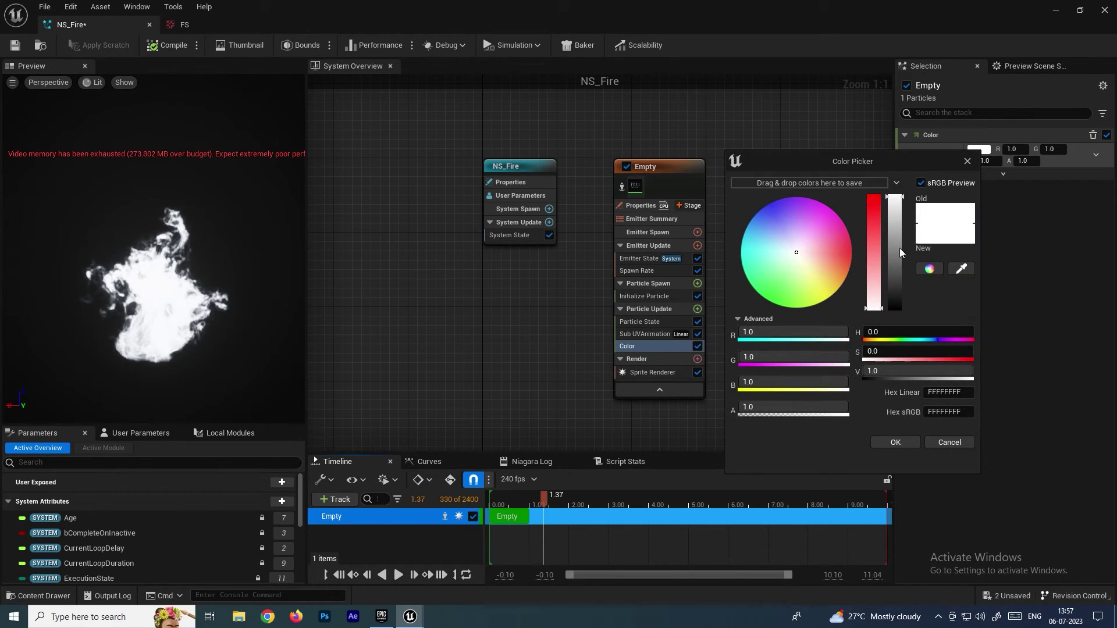
pyautogui.moveTo(816, 247); pyautogui.dragTo(874, 256)
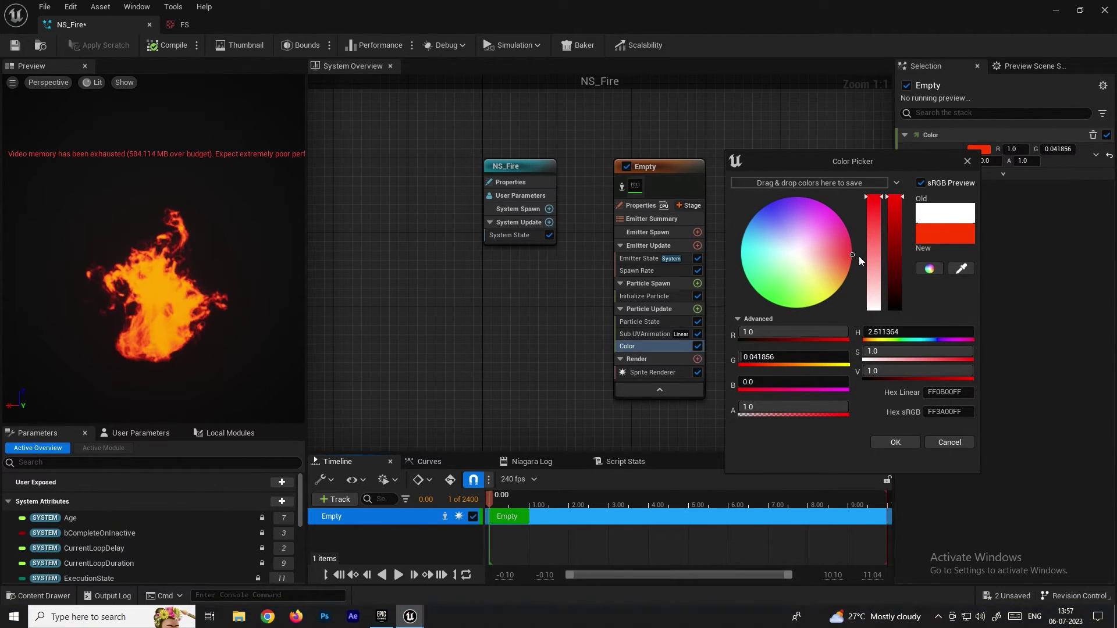
pyautogui.moveTo(854, 257); pyautogui.dragTo(854, 256)
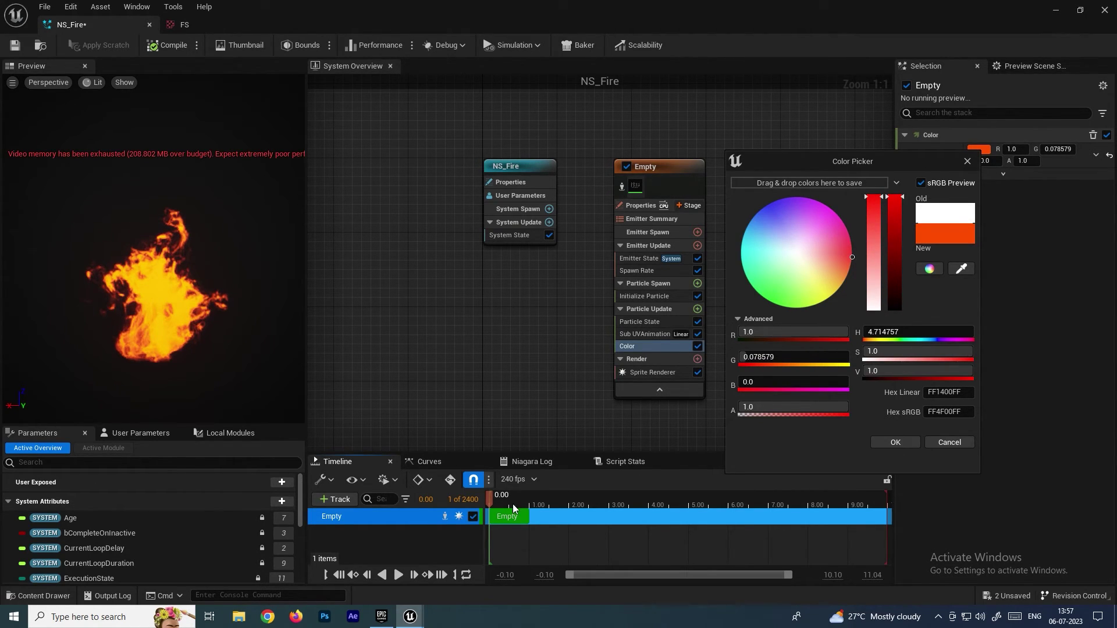
pyautogui.click(398, 575)
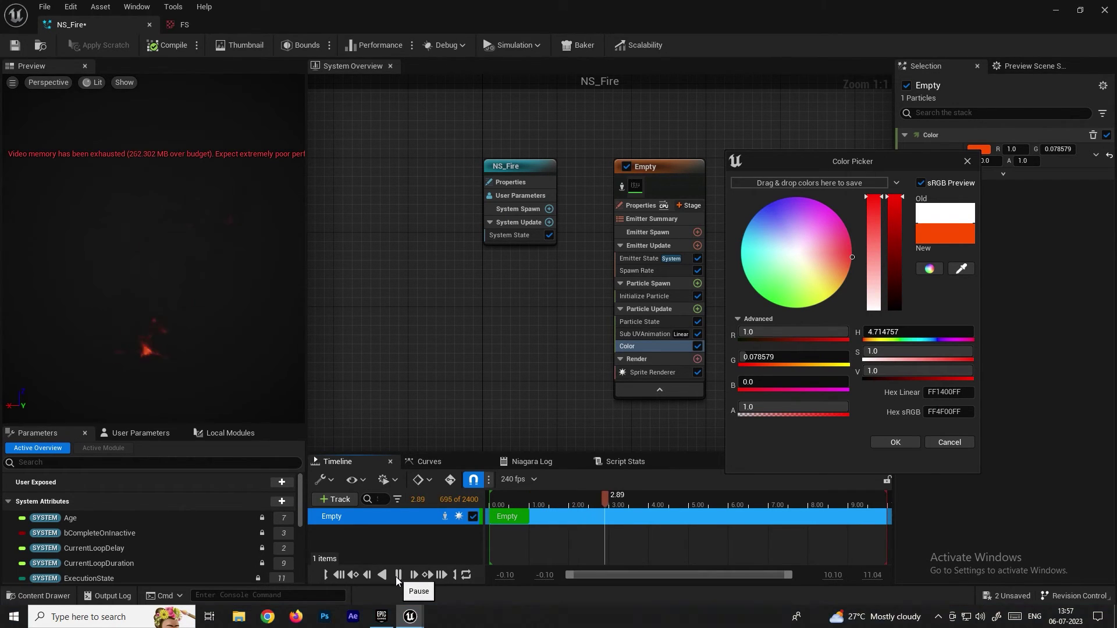
pyautogui.click(398, 575)
# Step: Raise the colour's V brightness to 2.0 and play the orange fire preview
pyautogui.click(884, 371)
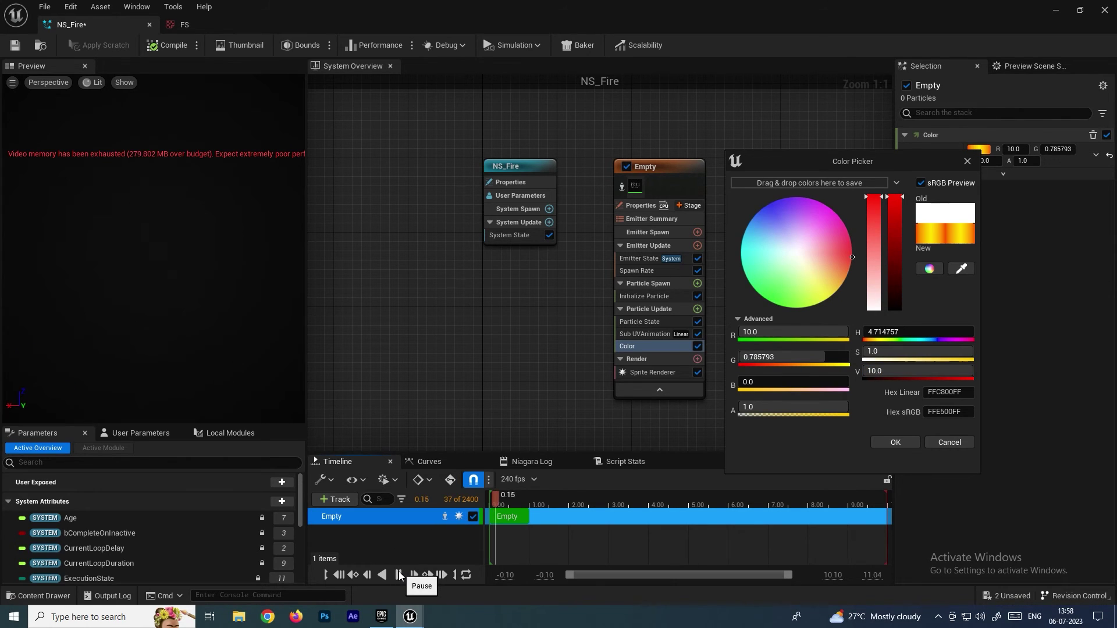
pyautogui.click(399, 575)
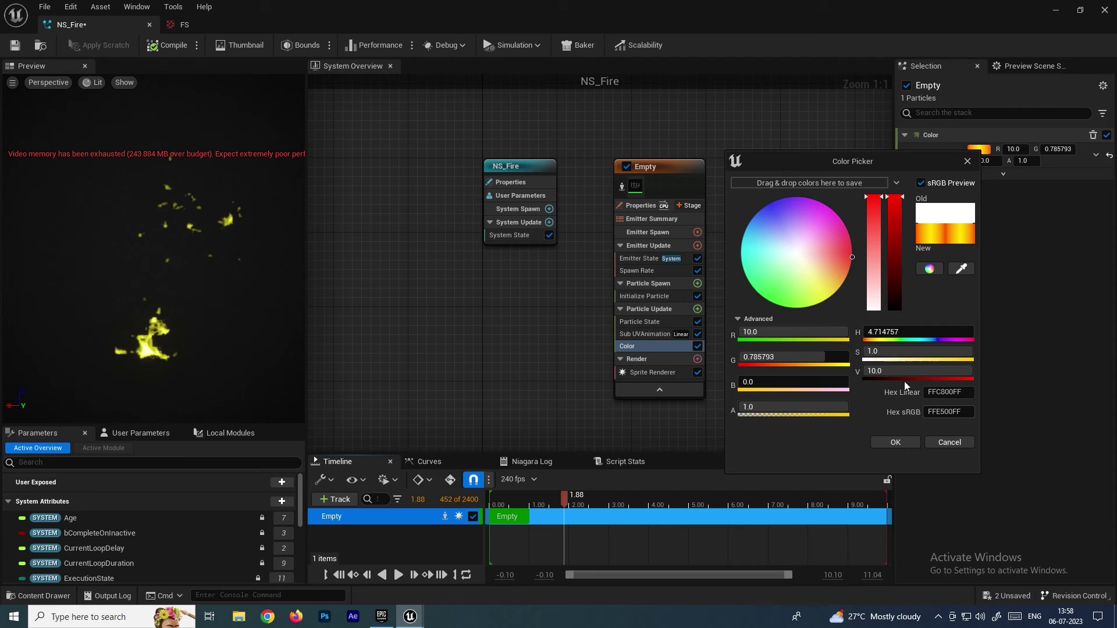
pyautogui.click(889, 371)
pyautogui.write('2')
pyautogui.press('Return')
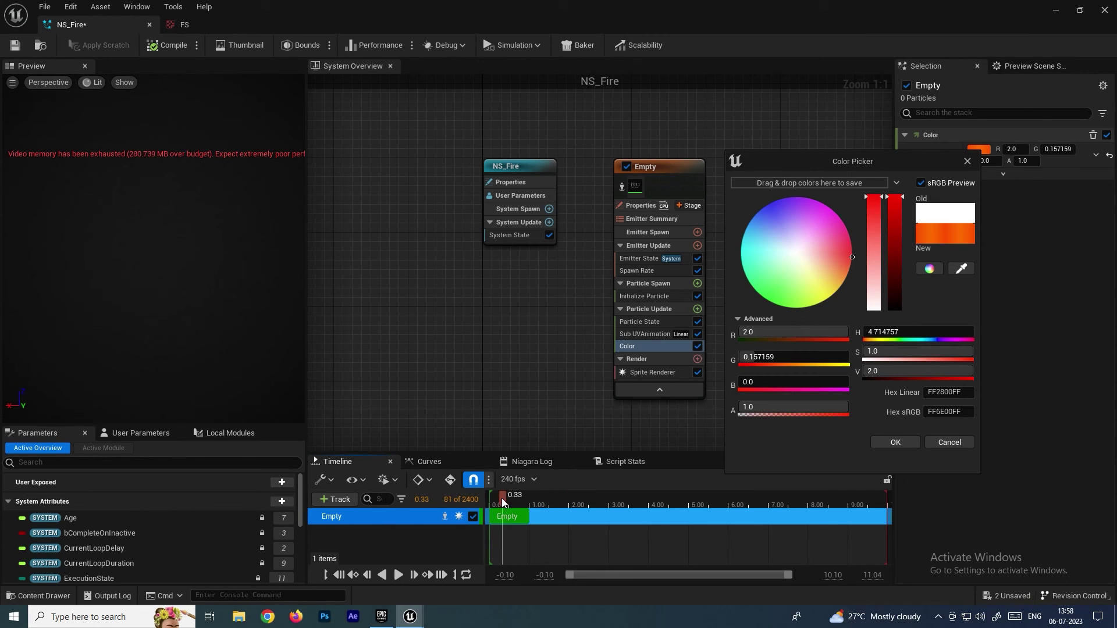
pyautogui.click(398, 575)
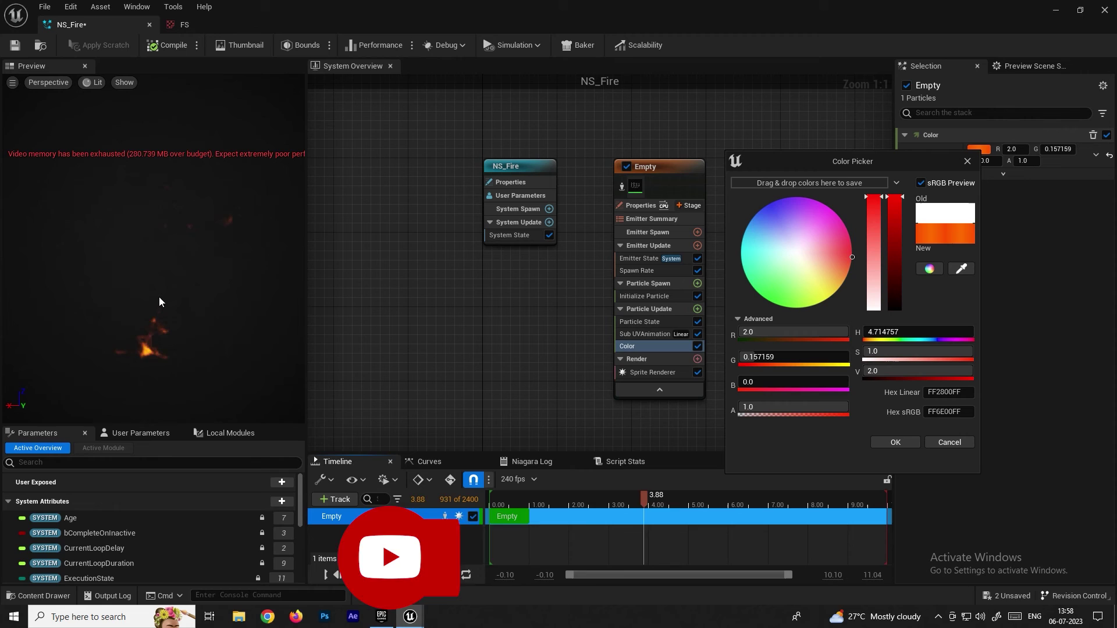